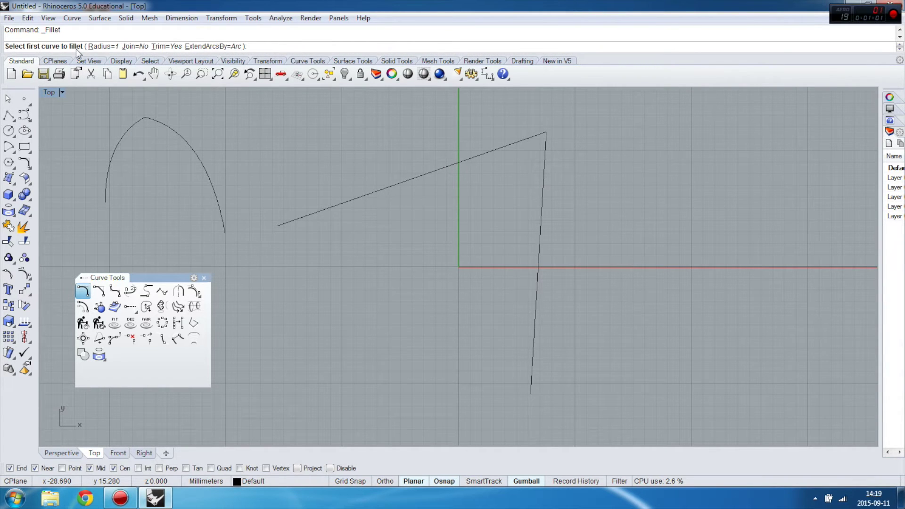
# - Fillet the slanted and near-vertical lines with radius 1, then undo it and deselect
pyautogui.click(436, 170)
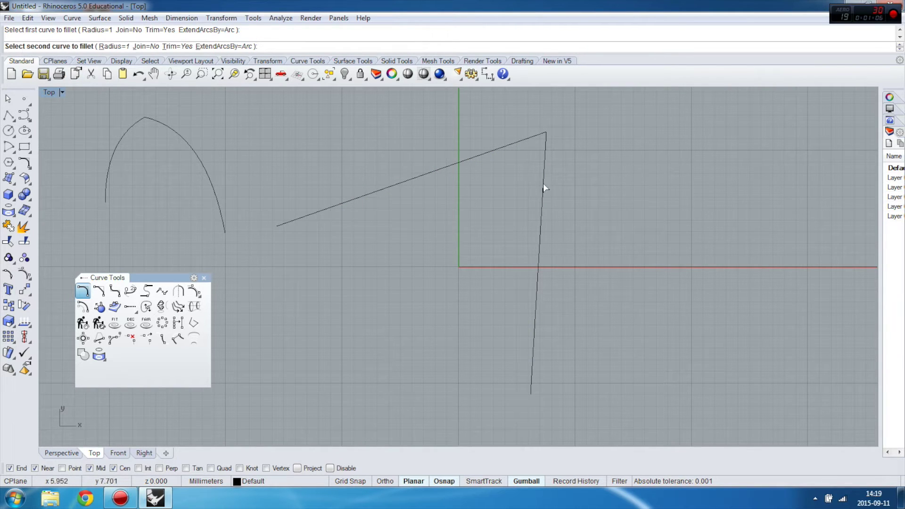
pyautogui.click(541, 248)
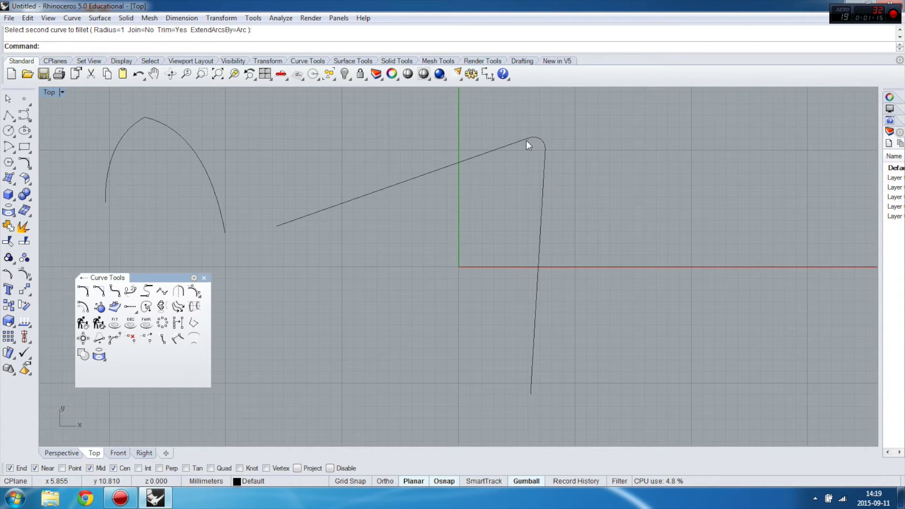
pyautogui.hotkey('ctrl', 'z')
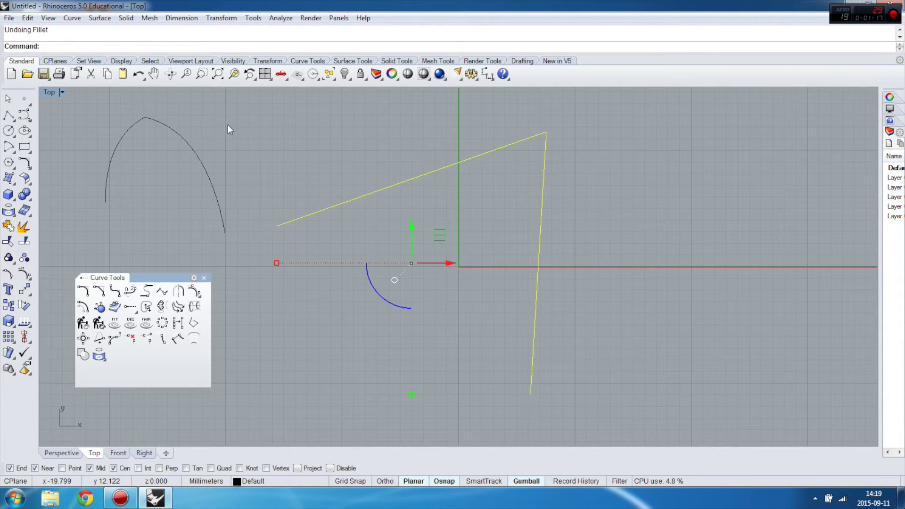
pyautogui.click(259, 147)
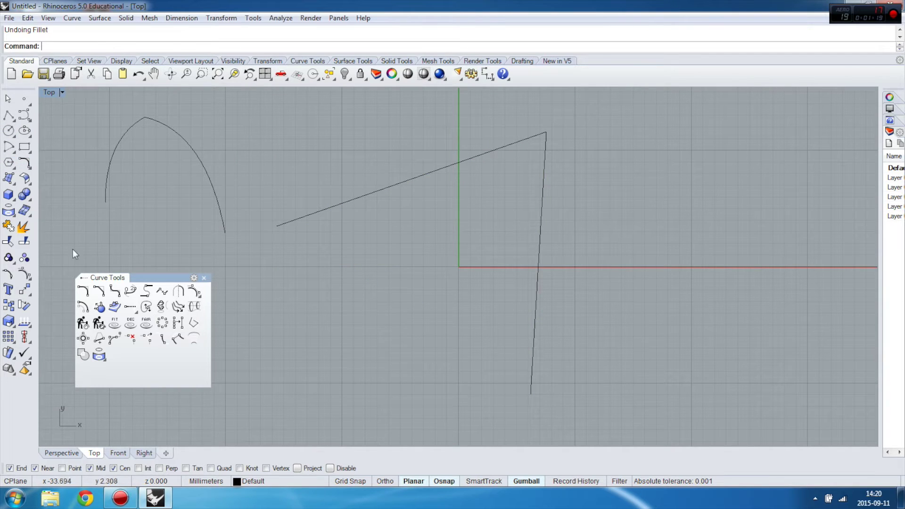
# - Fillet the slanted and near-vertical lines with radius 10 and Join=Yes
pyautogui.click(83, 291)
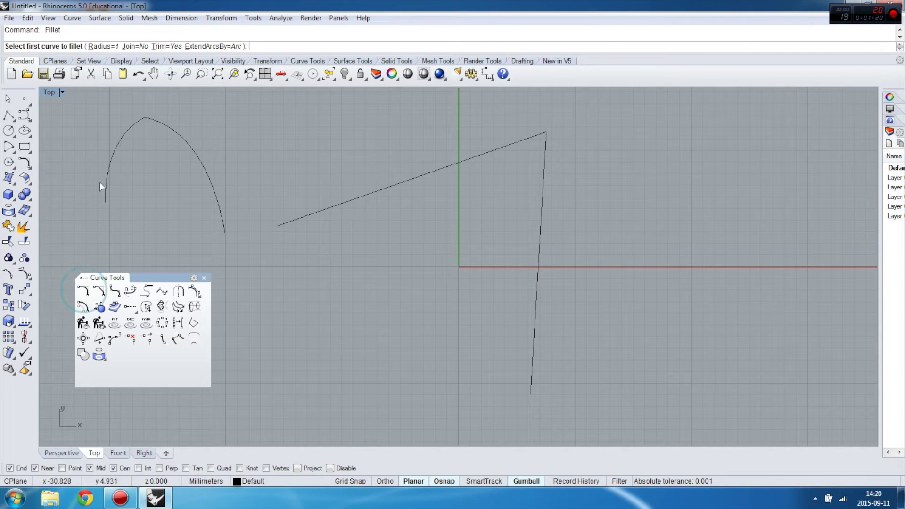
pyautogui.click(102, 47)
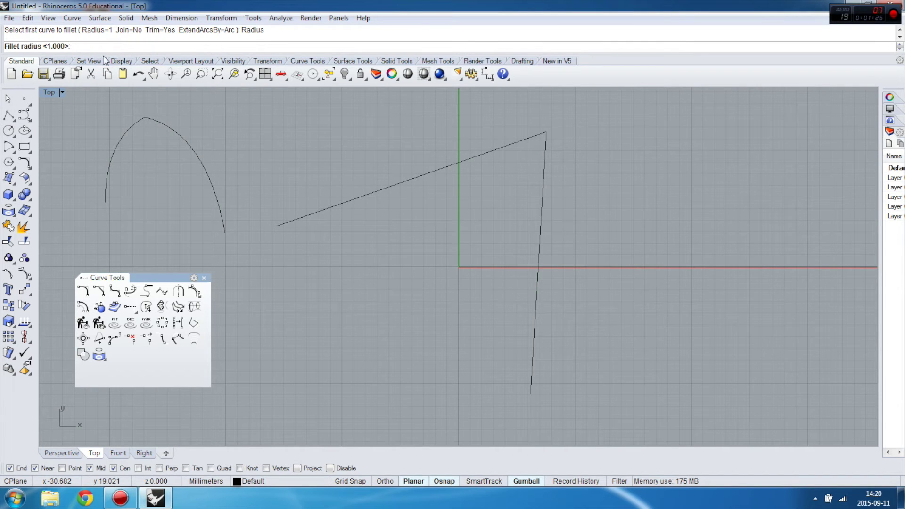
pyautogui.write('10')
pyautogui.press('Return')
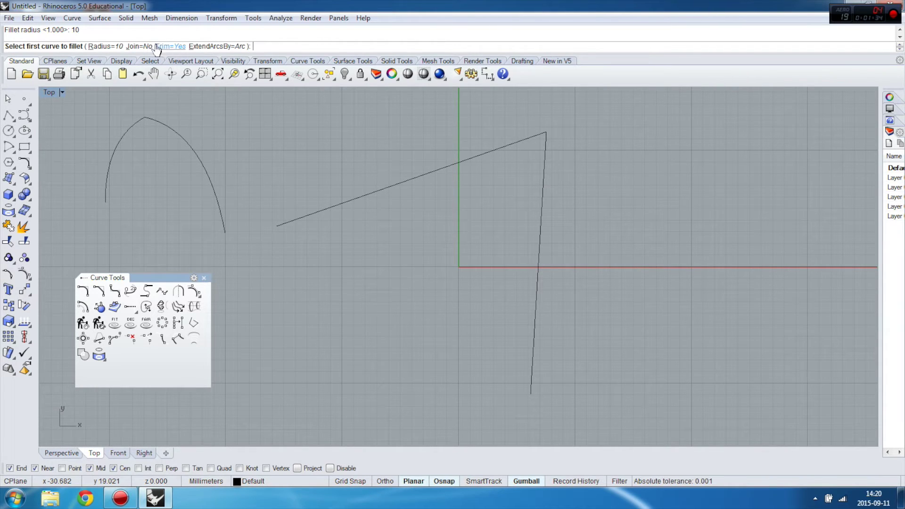
pyautogui.click(140, 46)
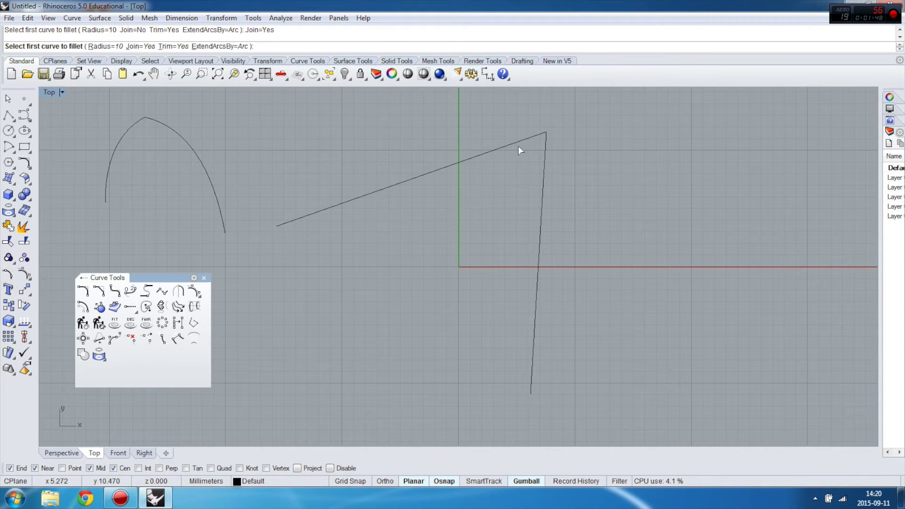
pyautogui.click(468, 160)
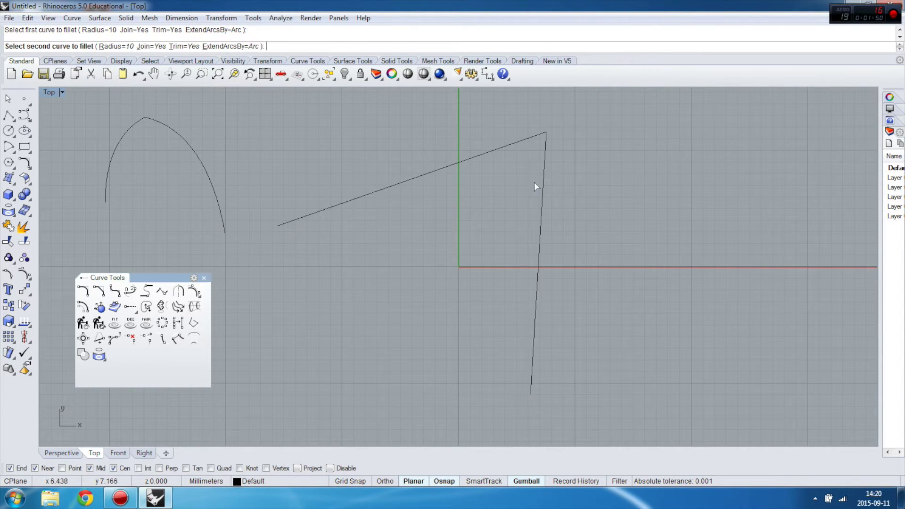
pyautogui.click(543, 177)
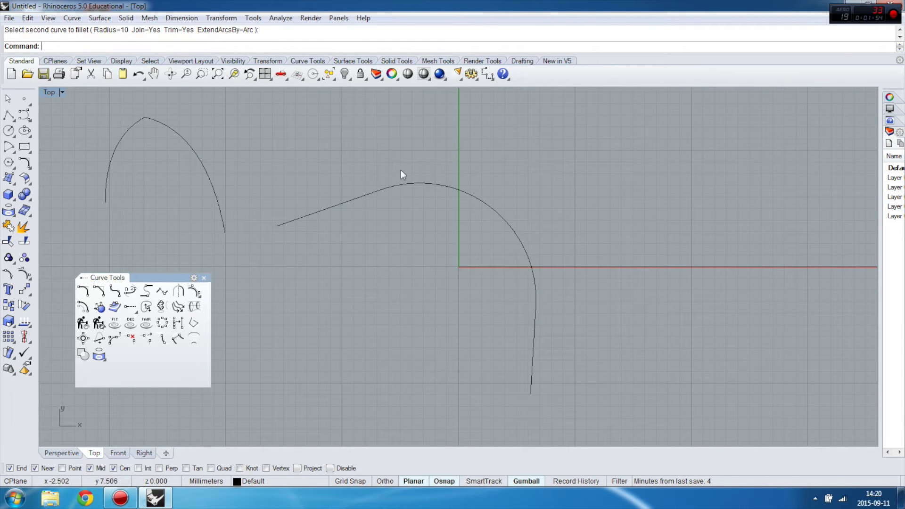
pyautogui.press('Return')
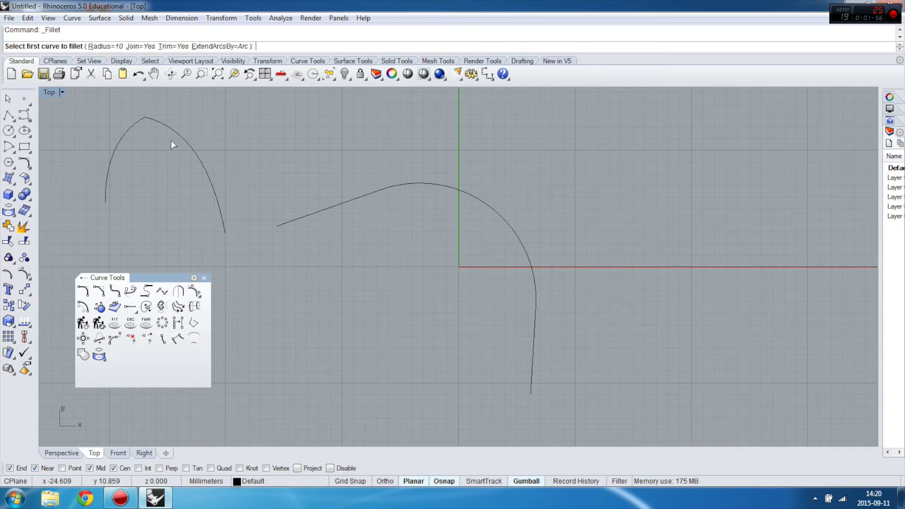
# - Fillet the left and right sides of the arch apex with radius 3
pyautogui.scroll(-2, 230, 217)
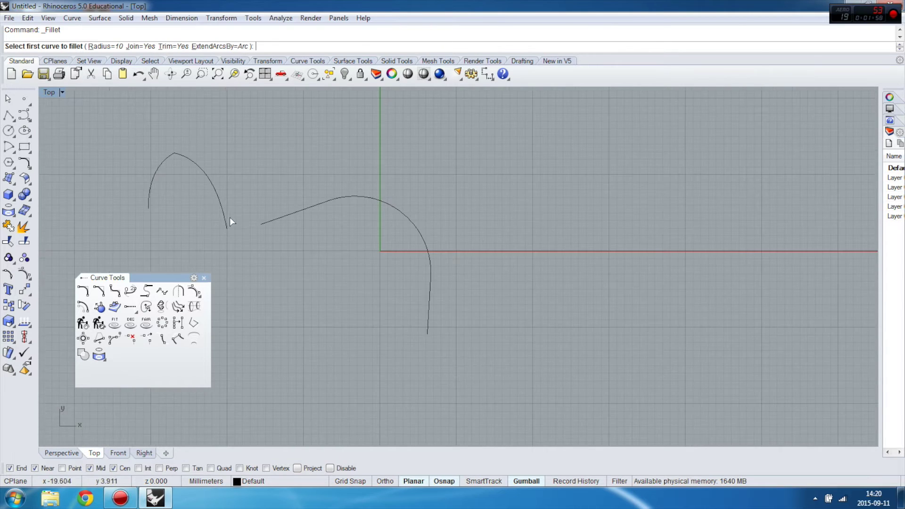
pyautogui.scroll(4, 144, 151)
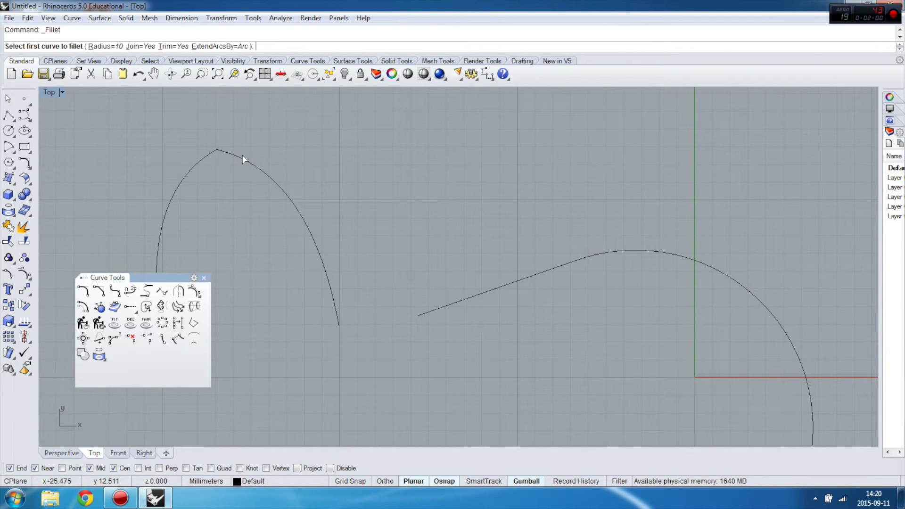
pyautogui.click(200, 159)
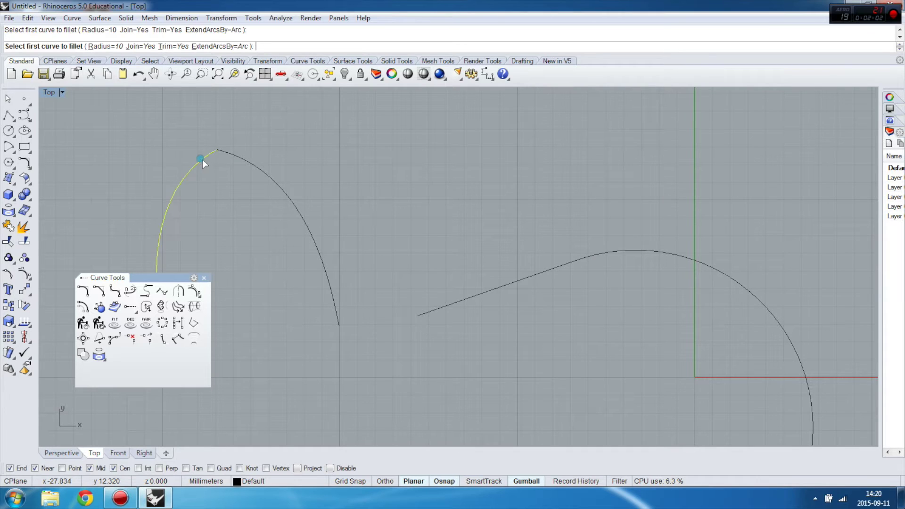
pyautogui.click(242, 159)
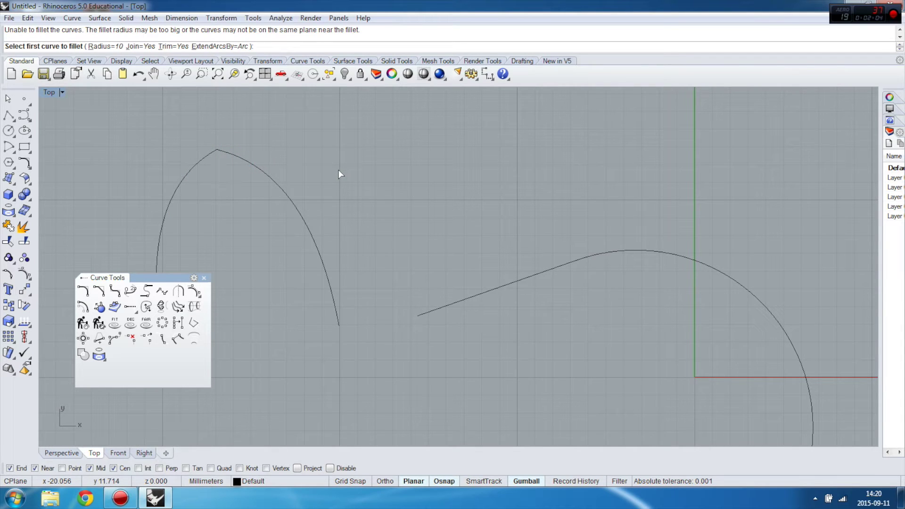
pyautogui.click(101, 47)
pyautogui.write('3')
pyautogui.press('Return')
pyautogui.click(195, 165)
pyautogui.click(237, 162)
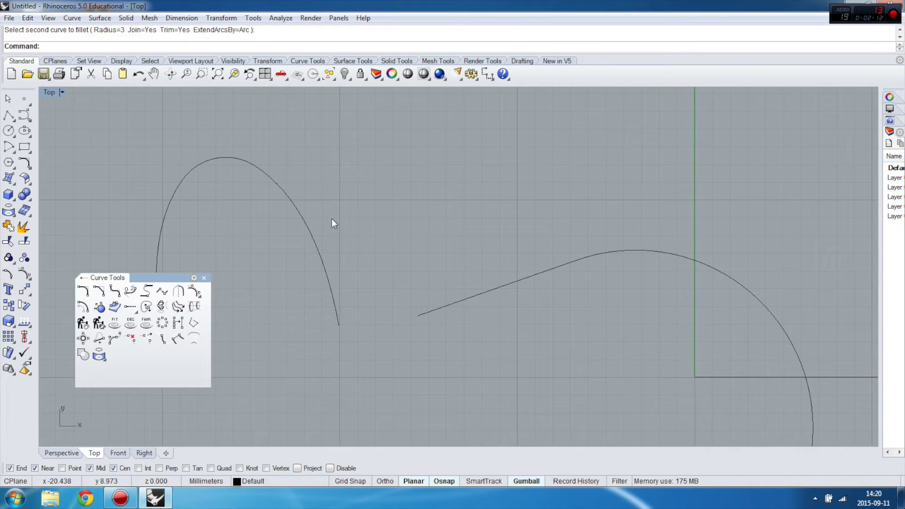
# - Uncover the curves hidden under the palette and select the filleted two-line curve
pyautogui.moveTo(162, 278); pyautogui.dragTo(185, 334)
pyautogui.scroll(-3, 594, 202)
pyautogui.scroll(-3, 408, 172)
pyautogui.scroll(4, 481, 158)
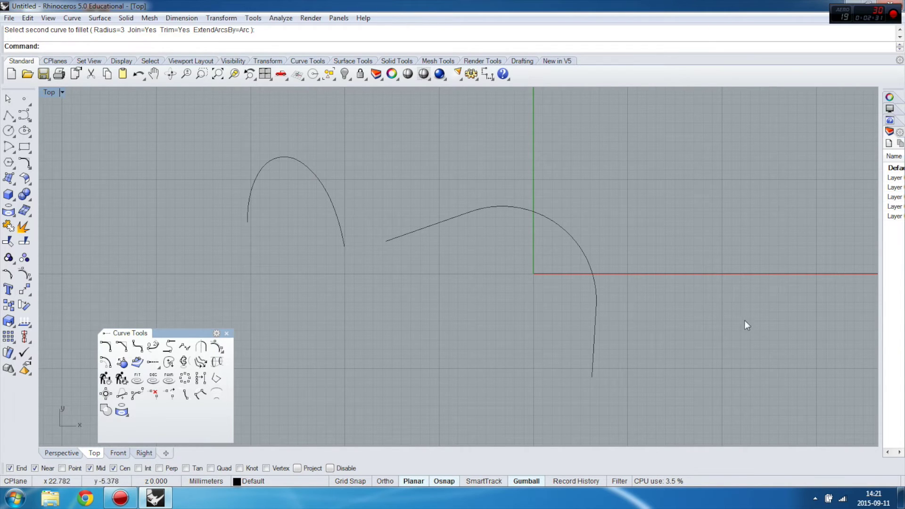
pyautogui.moveTo(377, 171); pyautogui.dragTo(380, 169)
# - Undo both fillets, then try a 1,1 chamfer on the two lines and undo it
pyautogui.hotkey('ctrl', 'z')
pyautogui.press('Escape')
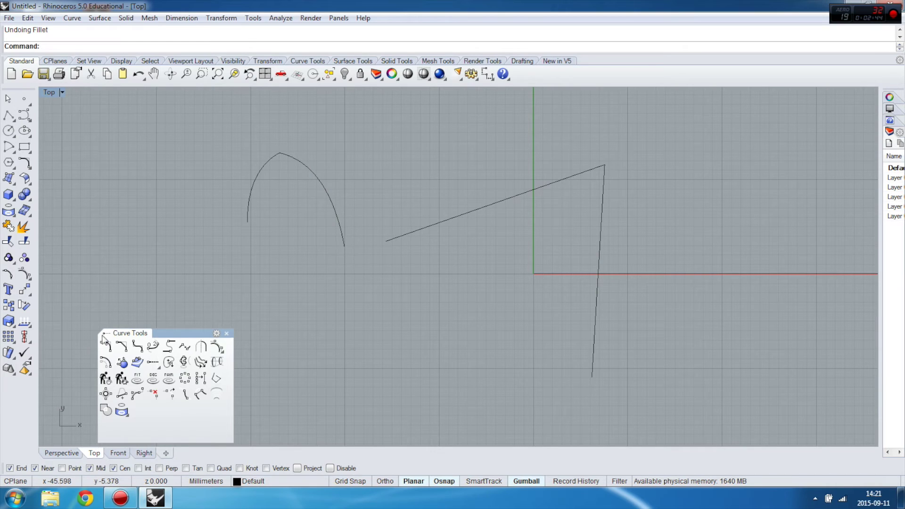
pyautogui.click(121, 347)
pyautogui.click(508, 197)
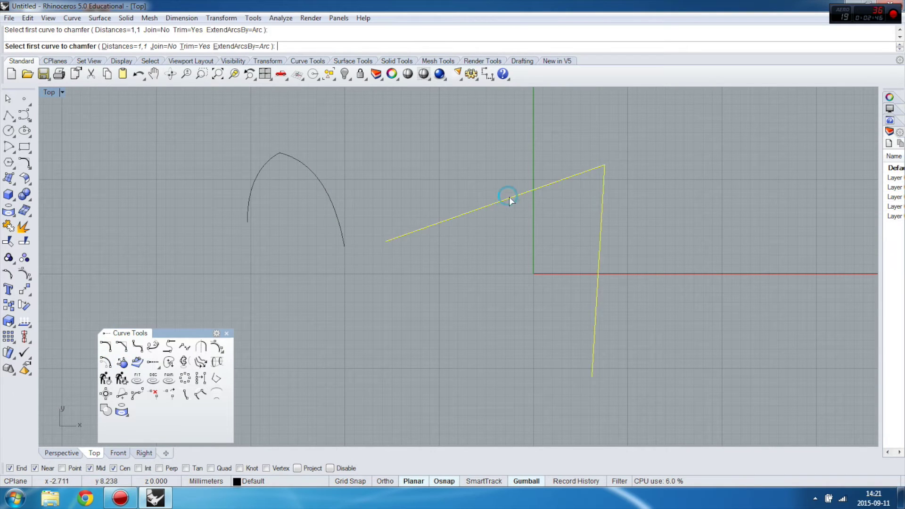
pyautogui.click(601, 241)
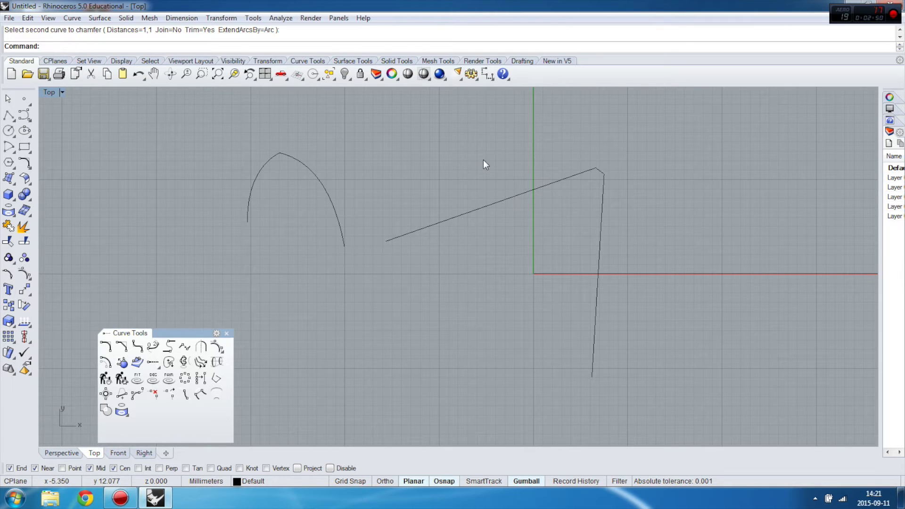
pyautogui.scroll(5, 606, 179)
pyautogui.hotkey('ctrl', 'z')
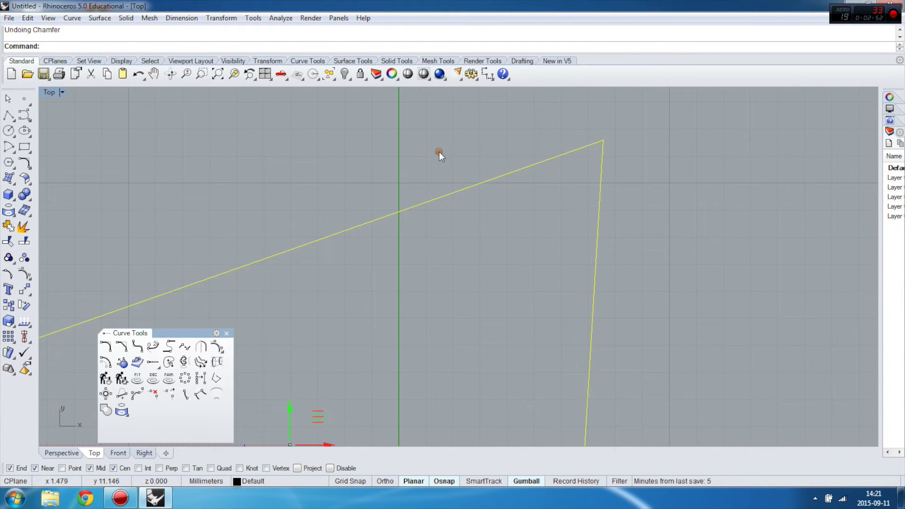
# - Chamfer the slanted and near-vertical lines' corner with distances 3,1
pyautogui.rightClick(431, 152)
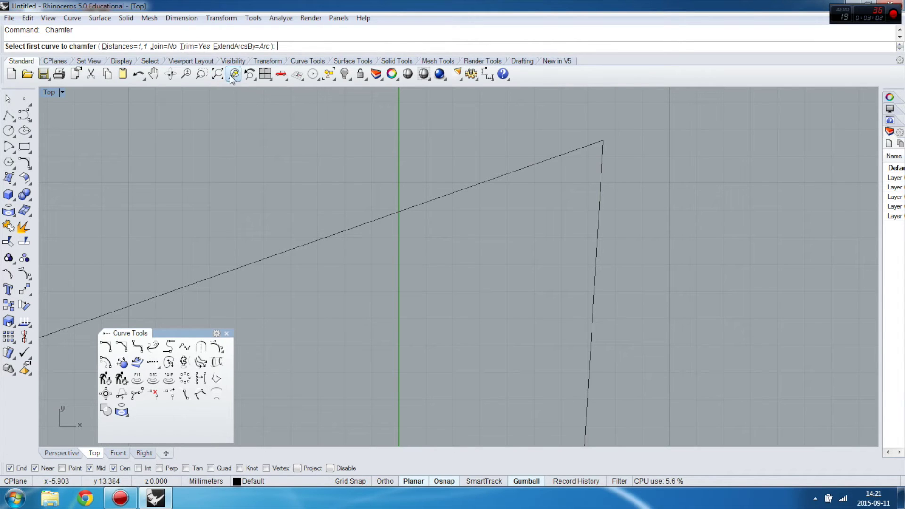
pyautogui.write('3')
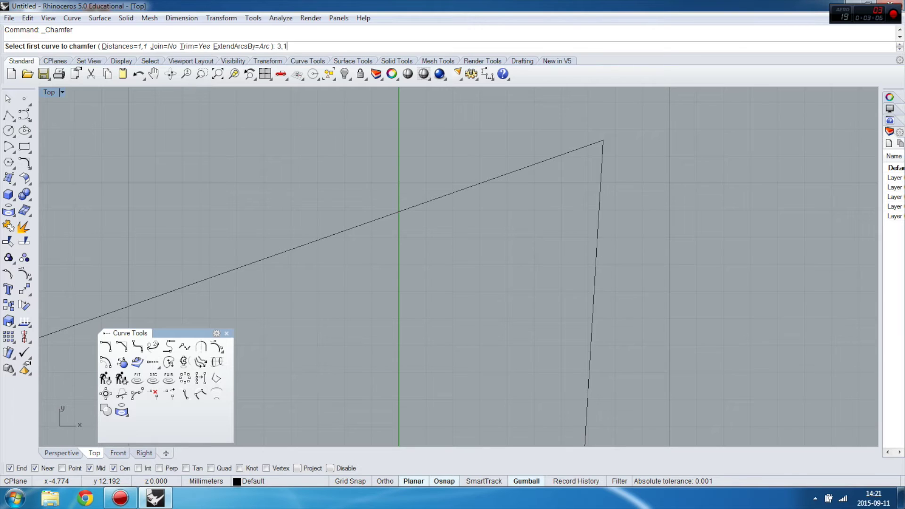
pyautogui.write(',1')
pyautogui.press('Return')
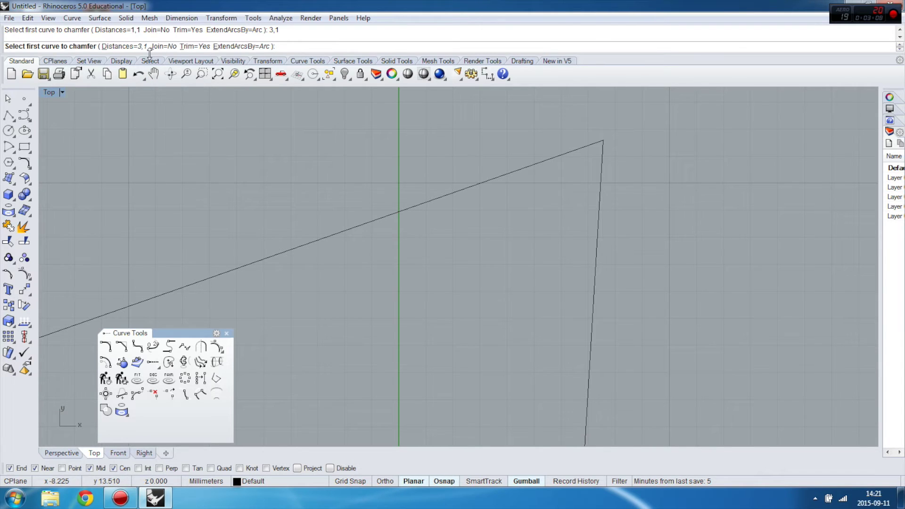
pyautogui.click(534, 170)
pyautogui.click(596, 217)
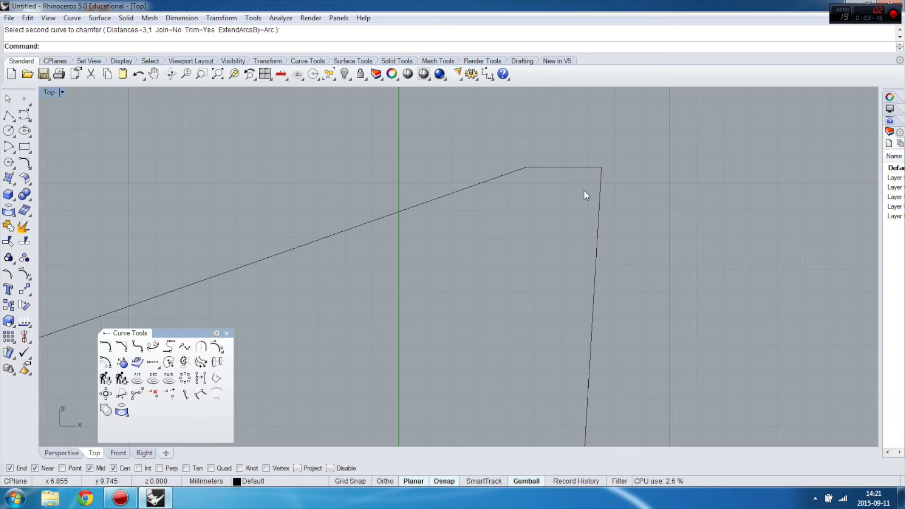
pyautogui.scroll(-4, 424, 164)
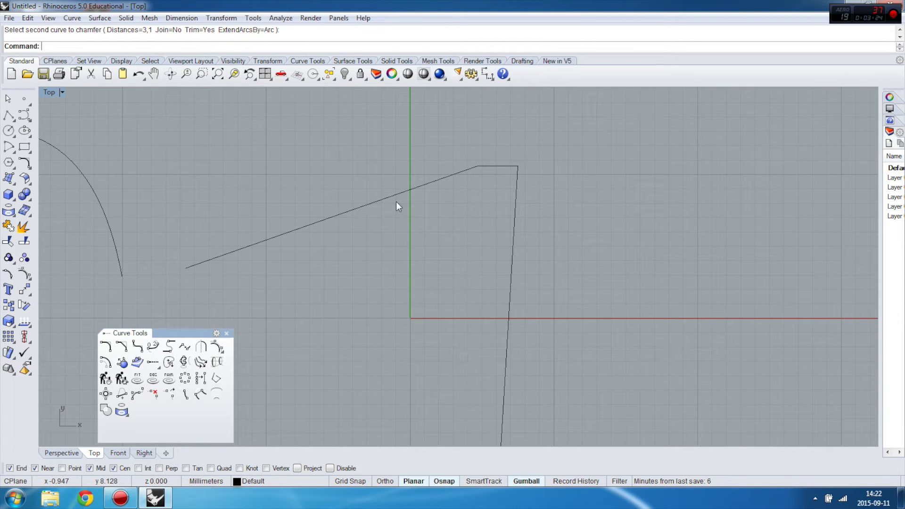
pyautogui.click(138, 347)
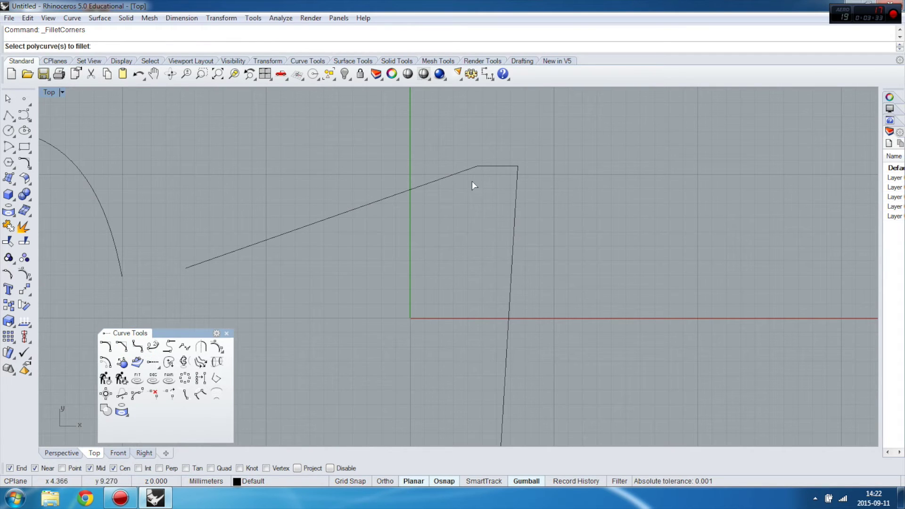
pyautogui.click(464, 169)
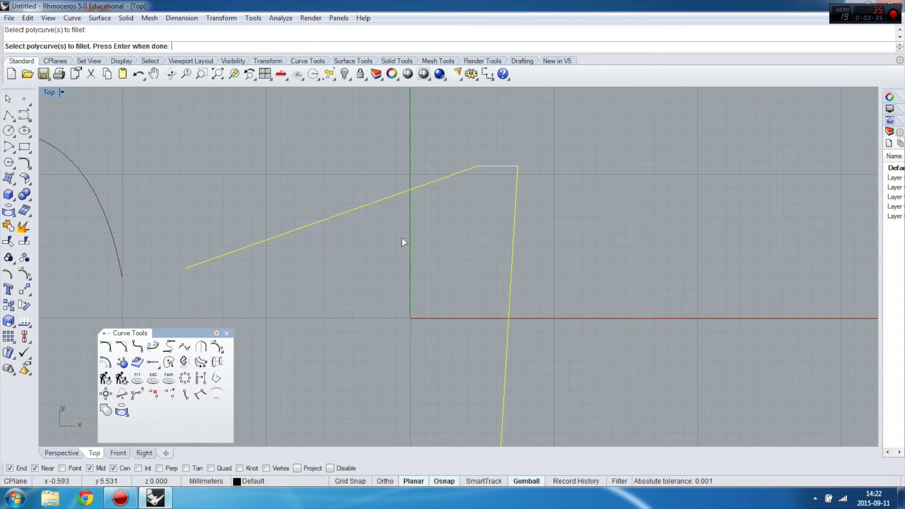
pyautogui.press('Return')
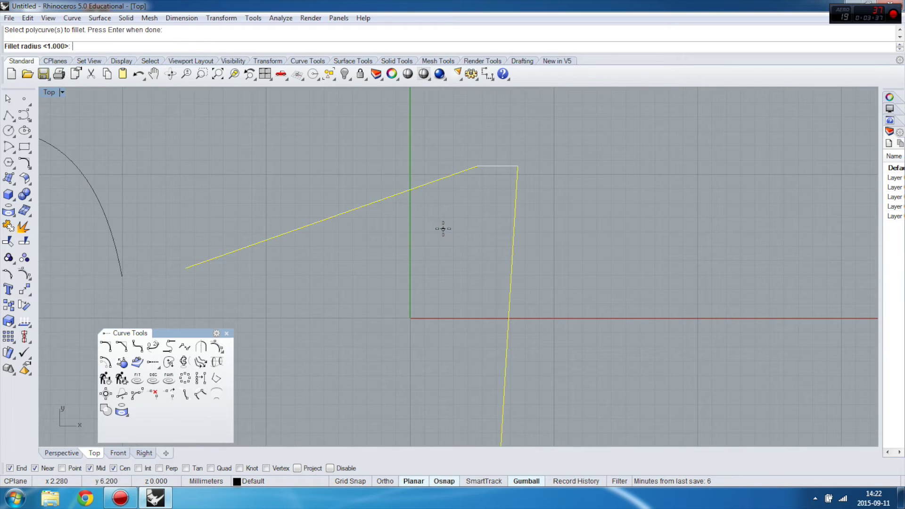
pyautogui.scroll(5, 467, 168)
pyautogui.click(492, 158)
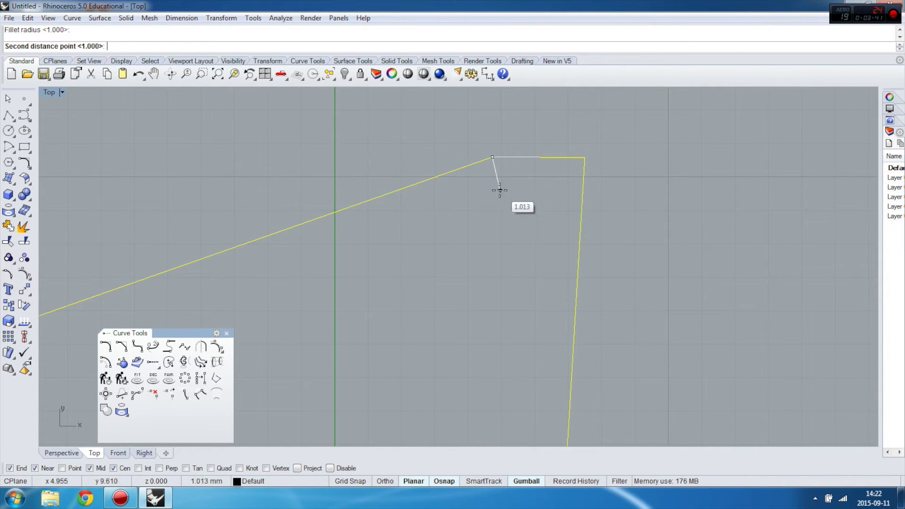
pyautogui.click(499, 191)
pyautogui.scroll(4, 496, 160)
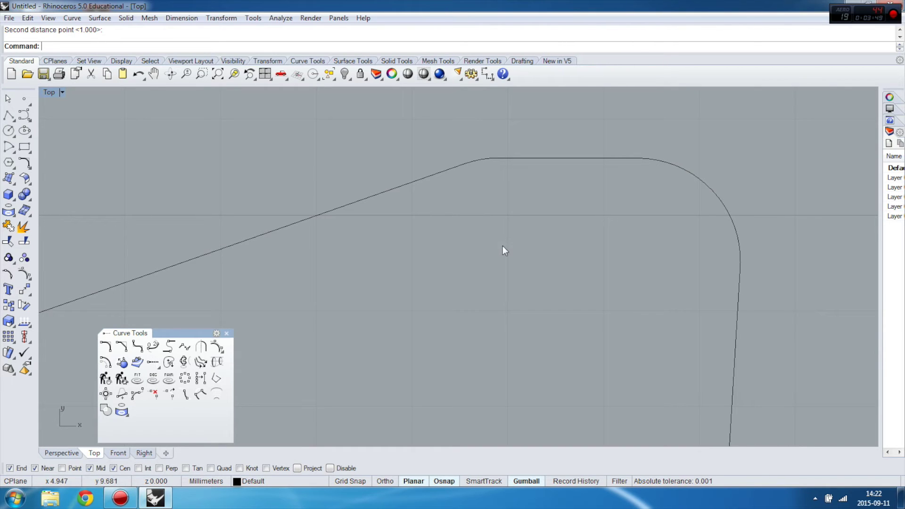
pyautogui.scroll(-1, 434, 155)
pyautogui.scroll(-5, 602, 194)
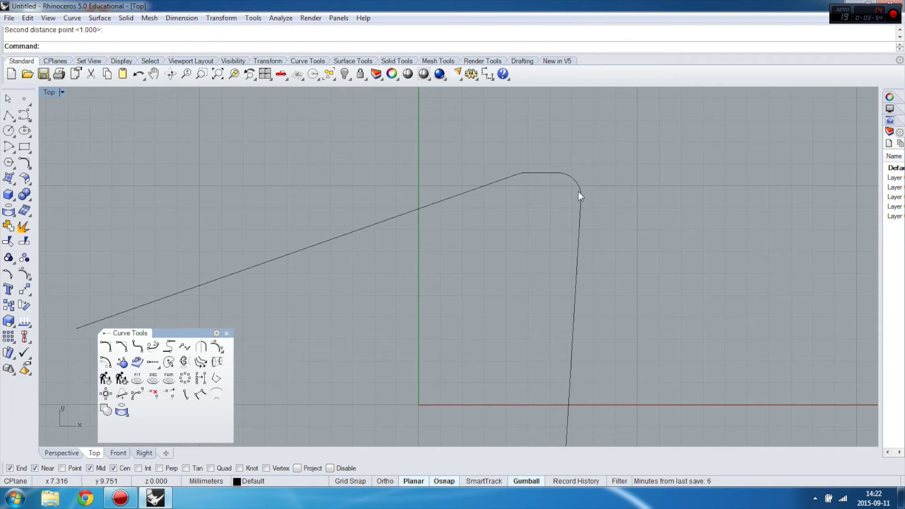
pyautogui.hotkey('ctrl', 'z')
pyautogui.scroll(-4, 519, 226)
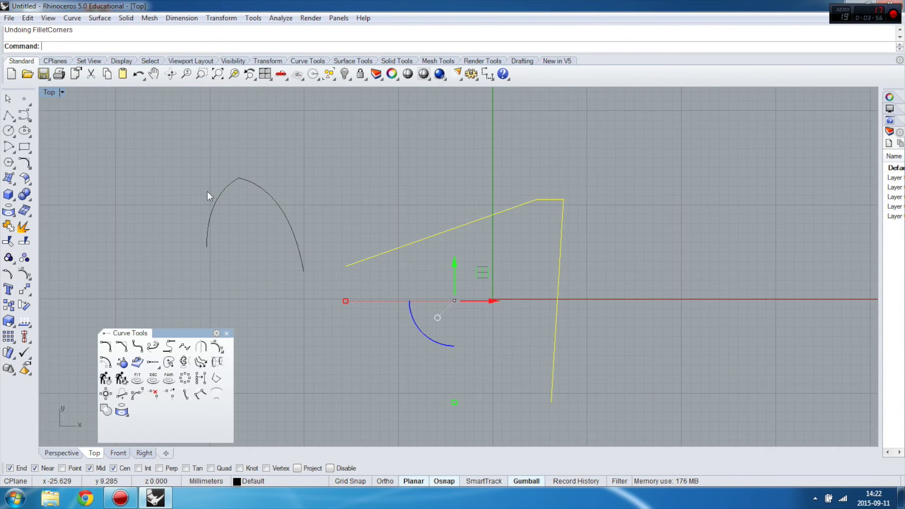
# - Draw a closed seven-vertex polyline above the arc and the angled polyline
pyautogui.click(8, 115)
pyautogui.scroll(-3, 408, 290)
pyautogui.scroll(-3, 423, 337)
pyautogui.scroll(2, 376, 240)
pyautogui.scroll(4, 394, 264)
pyautogui.click(408, 296)
pyautogui.click(348, 203)
pyautogui.click(421, 145)
pyautogui.click(514, 159)
pyautogui.click(543, 246)
pyautogui.click(532, 281)
pyautogui.click(491, 321)
pyautogui.click(409, 297)
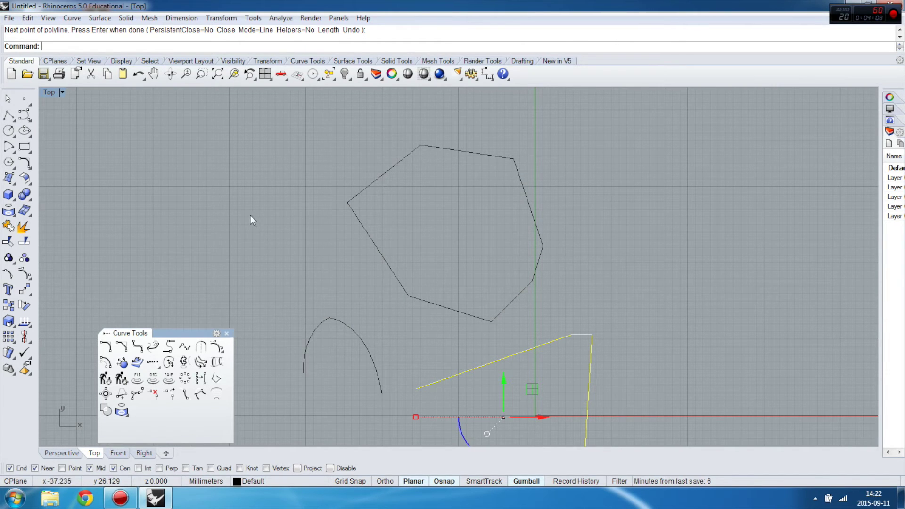
pyautogui.click(137, 347)
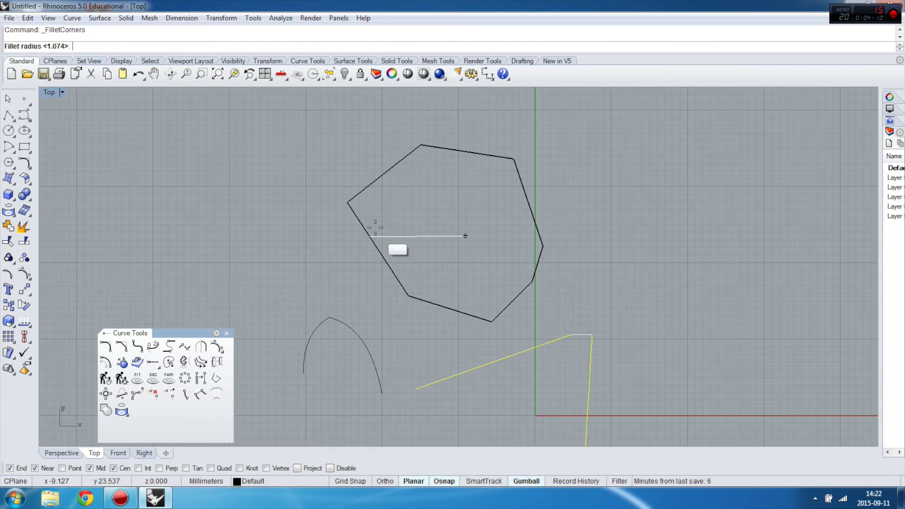
# - Round the polygon's corners with FilletCorners using a two-point radius, then undo the oversized result
pyautogui.click(348, 203)
pyautogui.scroll(3, 361, 208)
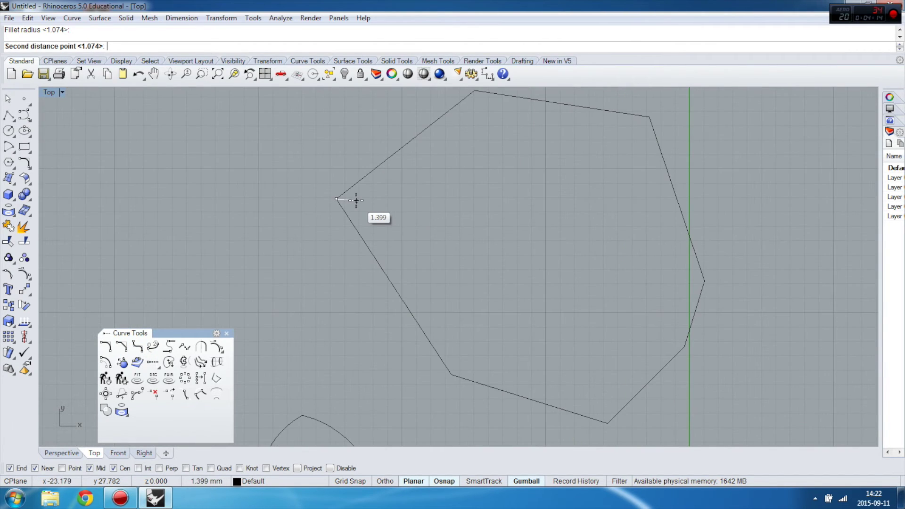
pyautogui.click(375, 194)
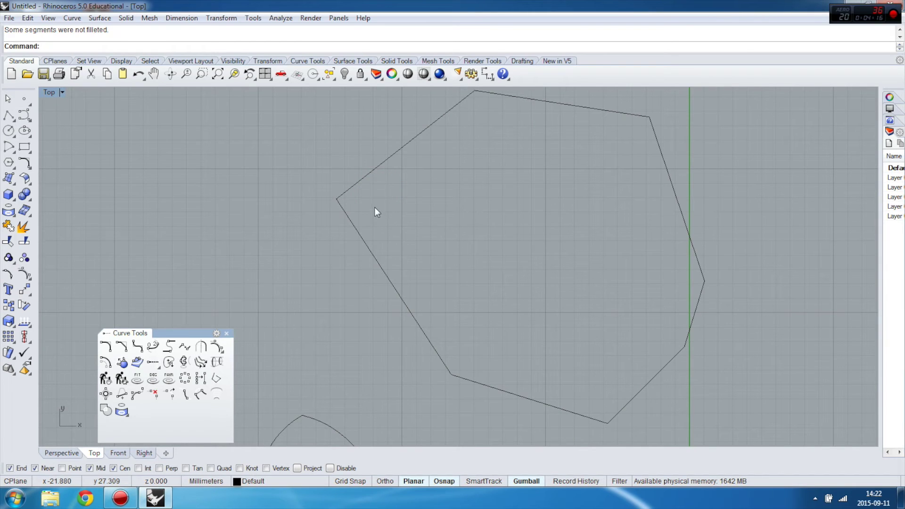
pyautogui.click(356, 180)
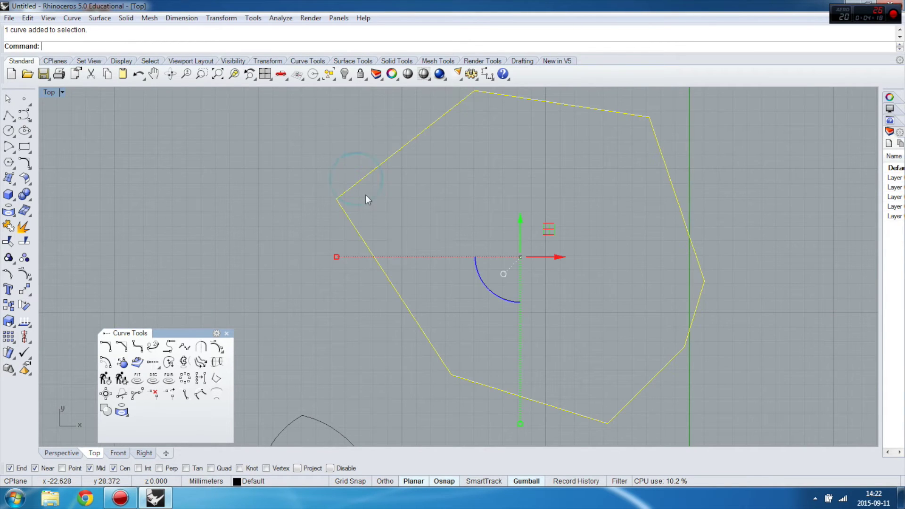
pyautogui.rightClick(366, 194)
pyautogui.click(335, 197)
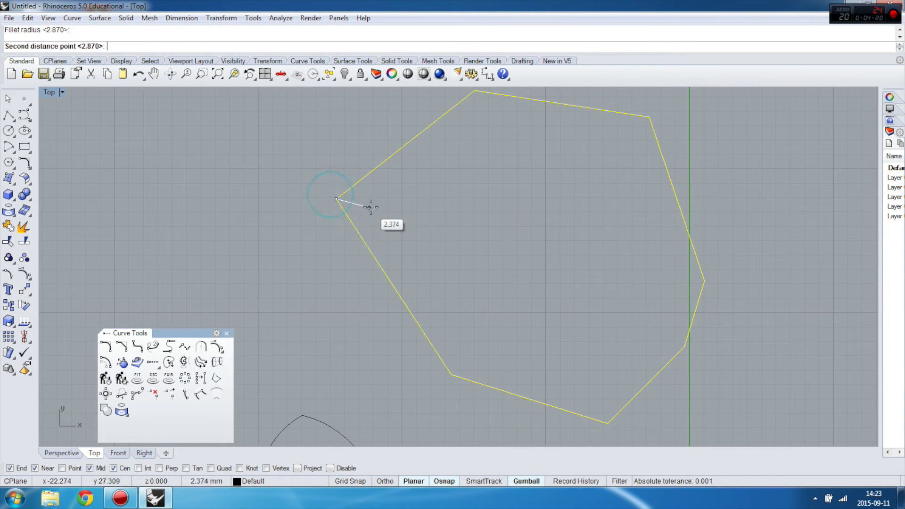
pyautogui.click(449, 223)
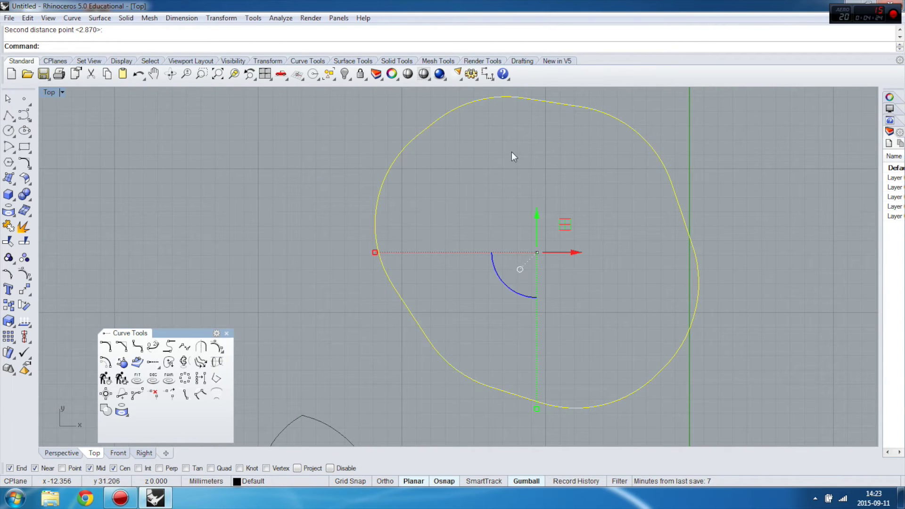
pyautogui.hotkey('ctrl', 'z')
# - Rerun FilletCorners with a smaller radius of about 3.168 and deselect the polygon
pyautogui.press('Return')
pyautogui.click(336, 198)
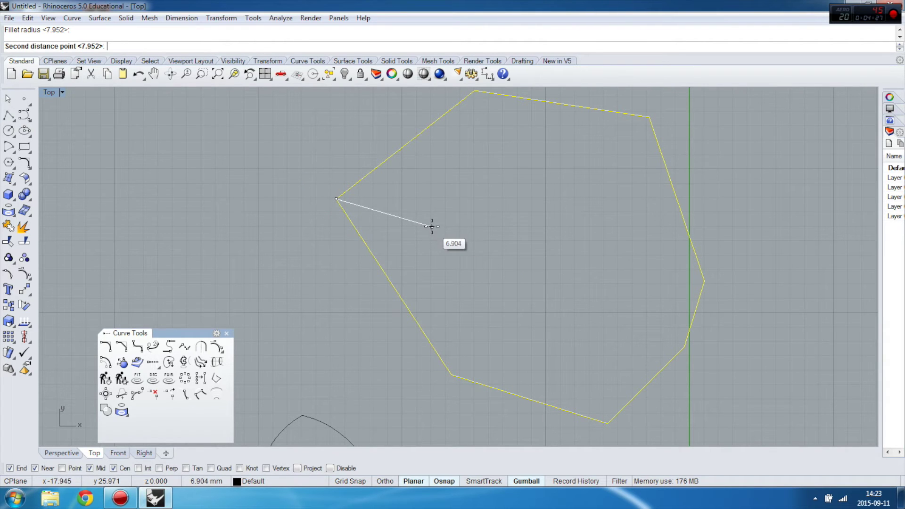
pyautogui.click(371, 209)
pyautogui.scroll(-5, 351, 189)
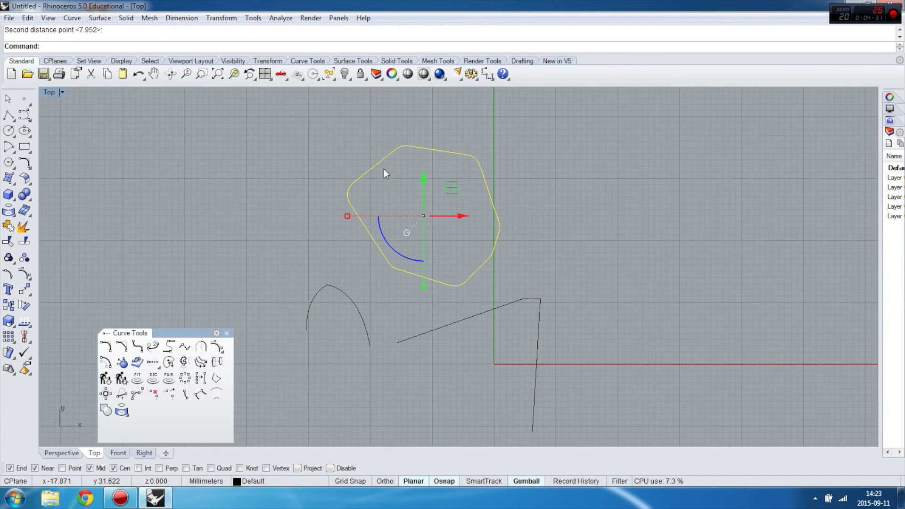
pyautogui.click(266, 213)
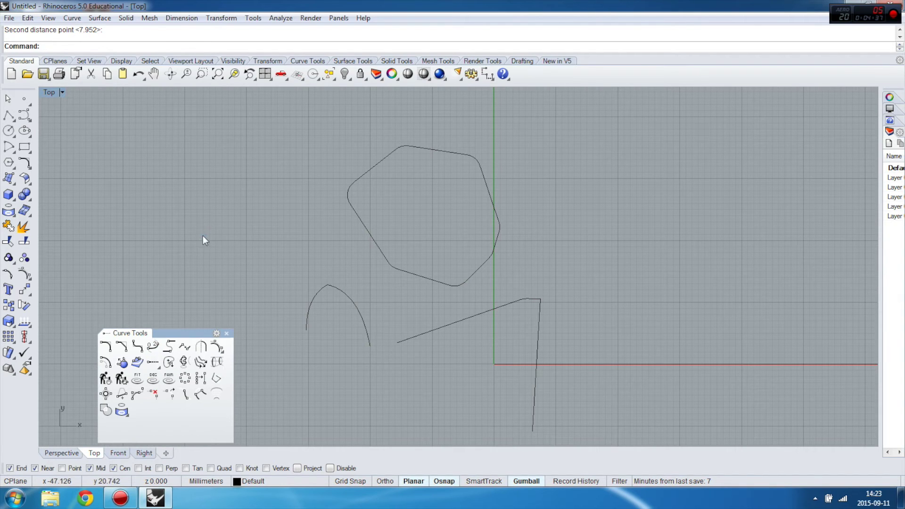
pyautogui.scroll(6, 496, 309)
# - Explode the angled polyline into separate line segments
pyautogui.click(629, 273)
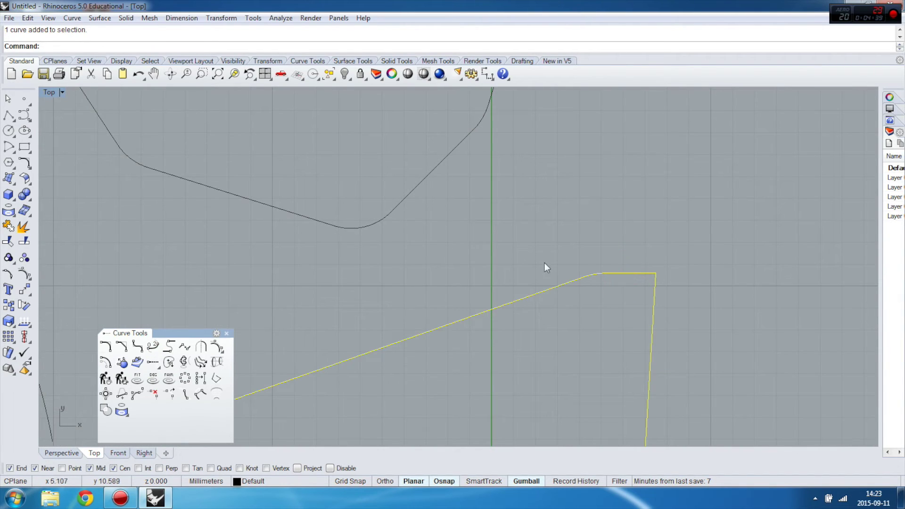
pyautogui.hotkey('ctrl', 'z')
pyautogui.hotkey('ctrl', 'z')
pyautogui.click(626, 274)
pyautogui.click(23, 227)
# - Delete the short top segment and drag the long line up-left to leave a gap
pyautogui.scroll(-2, 467, 257)
pyautogui.moveTo(587, 270); pyautogui.dragTo(530, 264, button='right')
pyautogui.click(530, 265)
pyautogui.press('Delete')
pyautogui.moveTo(501, 269); pyautogui.dragTo(421, 265)
pyautogui.scroll(-3, 467, 260)
pyautogui.scroll(4, 457, 292)
pyautogui.scroll(-1, 378, 295)
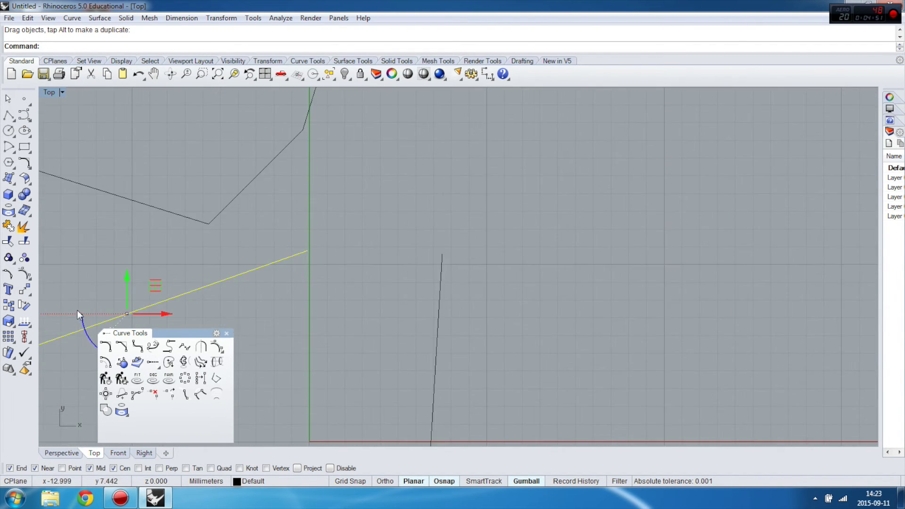
pyautogui.click(152, 347)
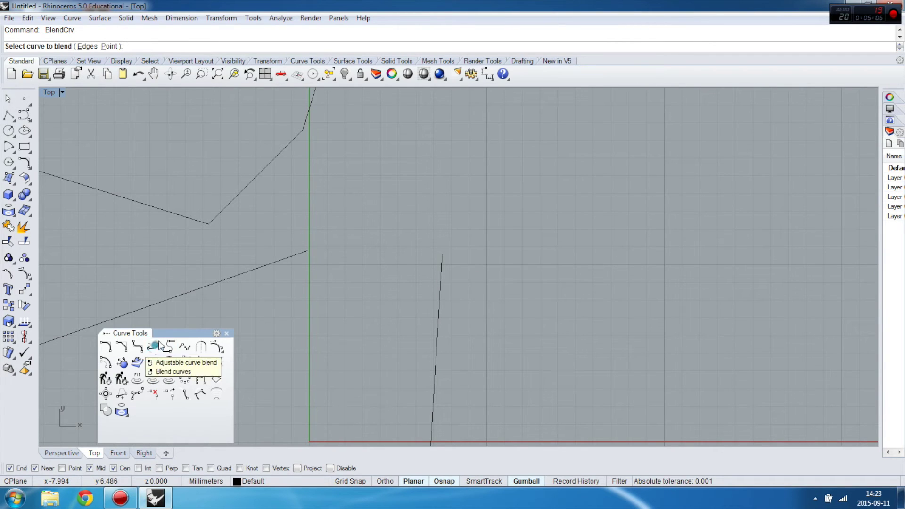
# - Blend the long sloping line to the steep line with tangency continuity at both ends
pyautogui.click(263, 266)
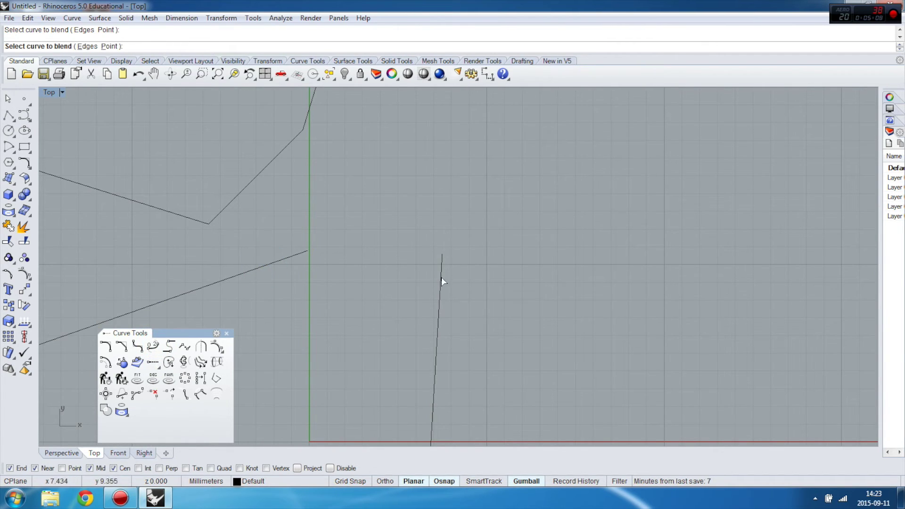
pyautogui.click(440, 290)
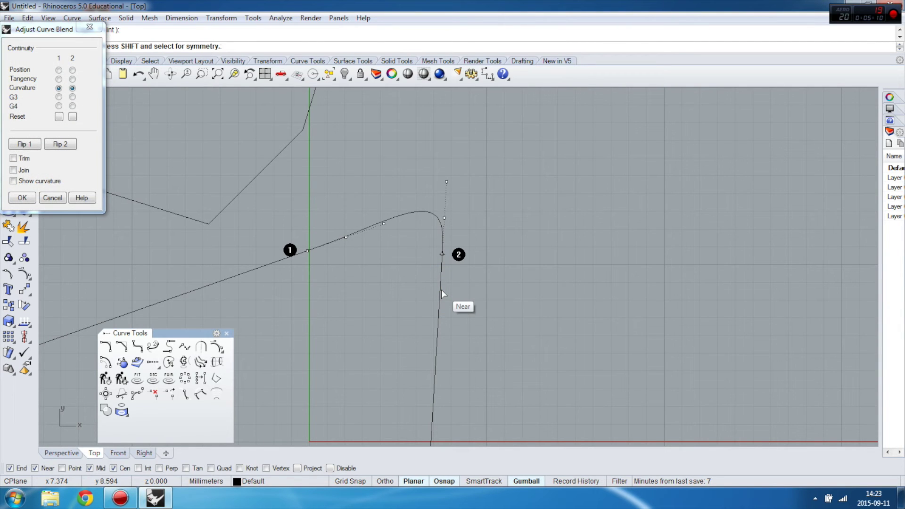
pyautogui.moveTo(39, 30); pyautogui.dragTo(166, 95)
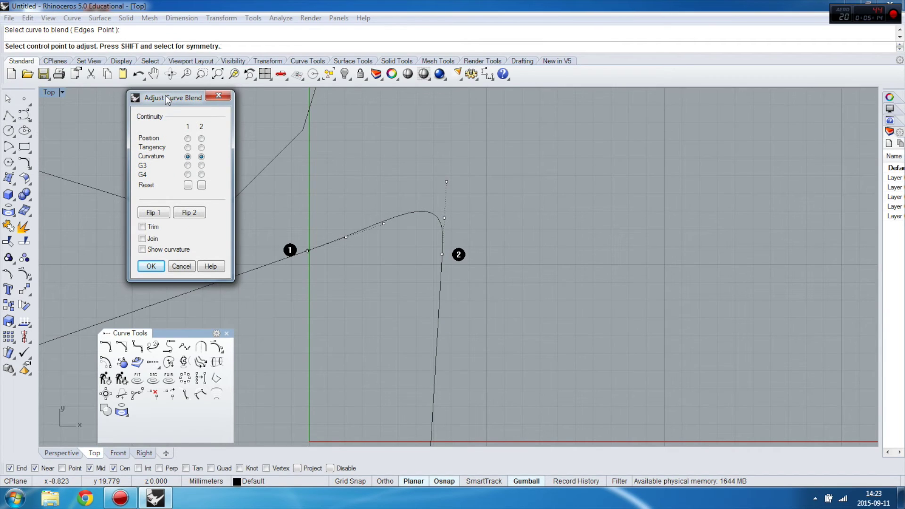
pyautogui.click(188, 148)
pyautogui.click(202, 148)
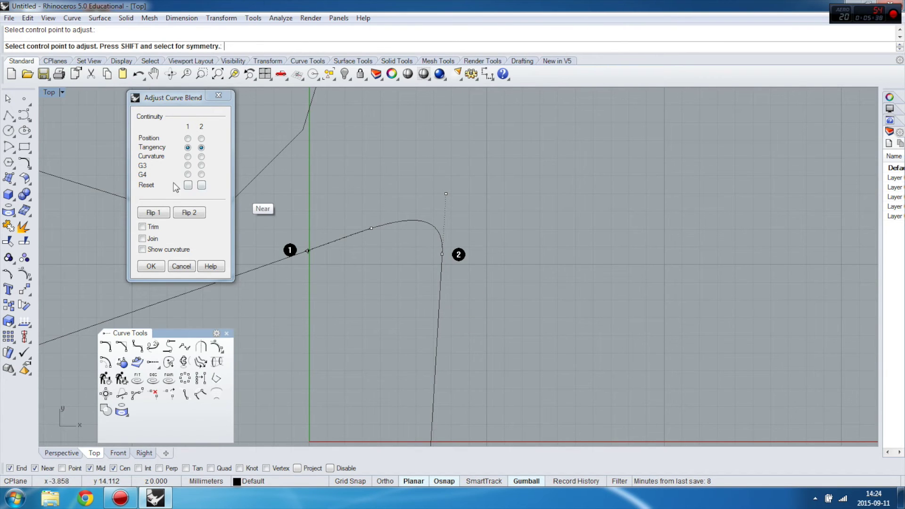
pyautogui.click(157, 266)
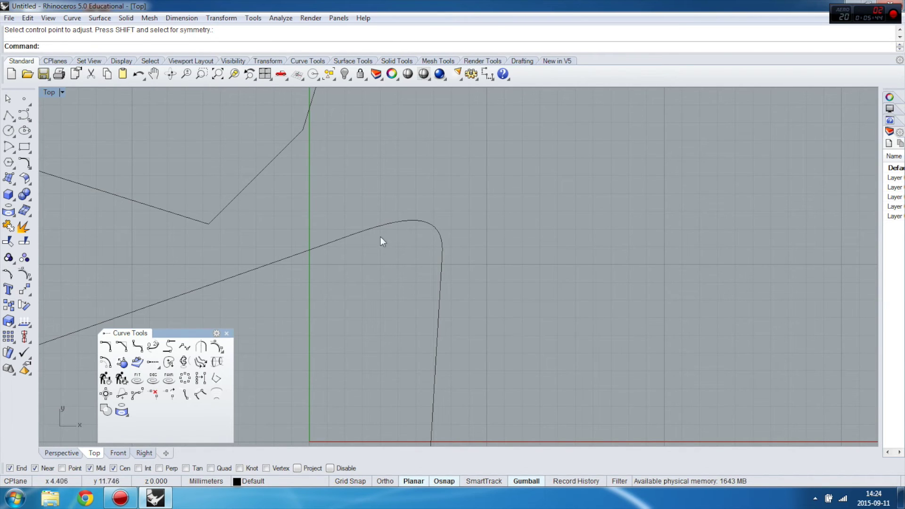
pyautogui.scroll(-4, 501, 241)
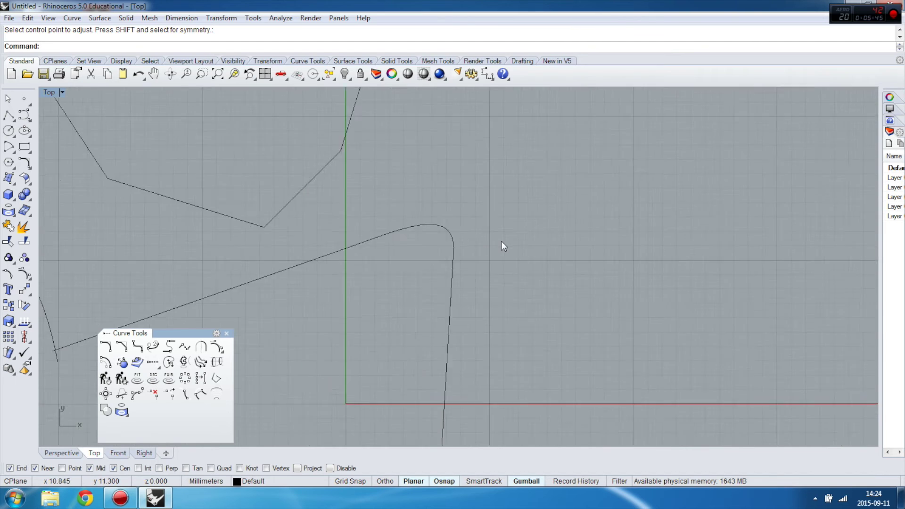
pyautogui.scroll(3, 500, 235)
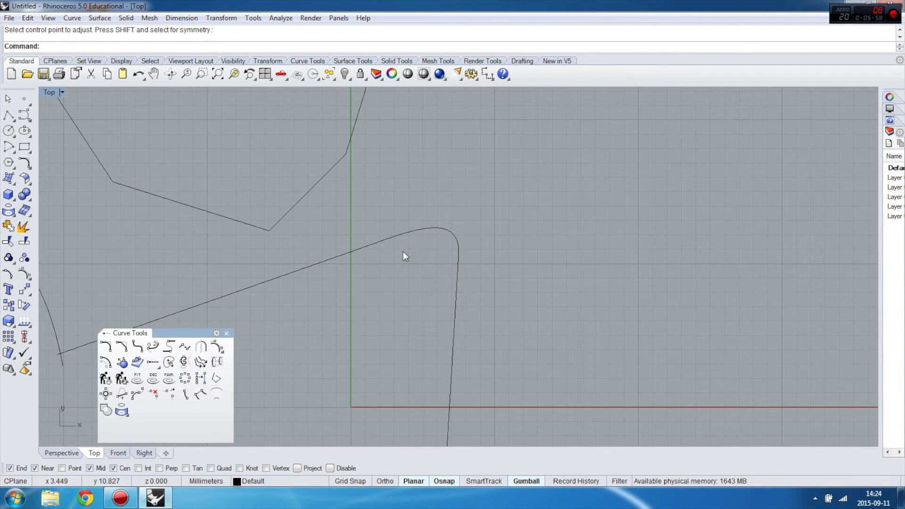
pyautogui.scroll(-10, 403, 251)
pyautogui.scroll(1, 435, 244)
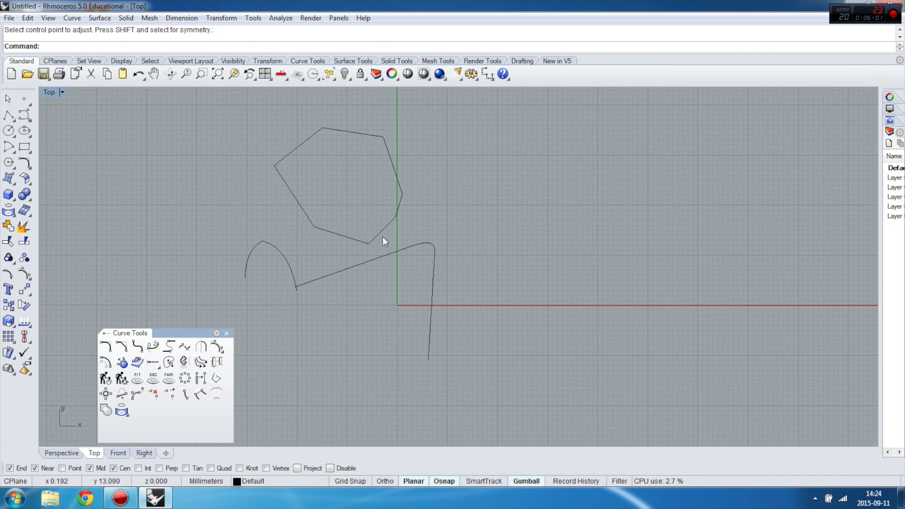
# - Draw a three-point rising freeform arc on the left
pyautogui.click(24, 115)
pyautogui.scroll(-3, 45, 165)
pyautogui.scroll(5, 312, 188)
pyautogui.click(248, 248)
pyautogui.click(330, 166)
pyautogui.click(433, 161)
pyautogui.press('Return')
pyautogui.press('Return')
# - Draw a four-point freeform curve descending on the right
pyautogui.click(471, 155)
pyautogui.click(634, 167)
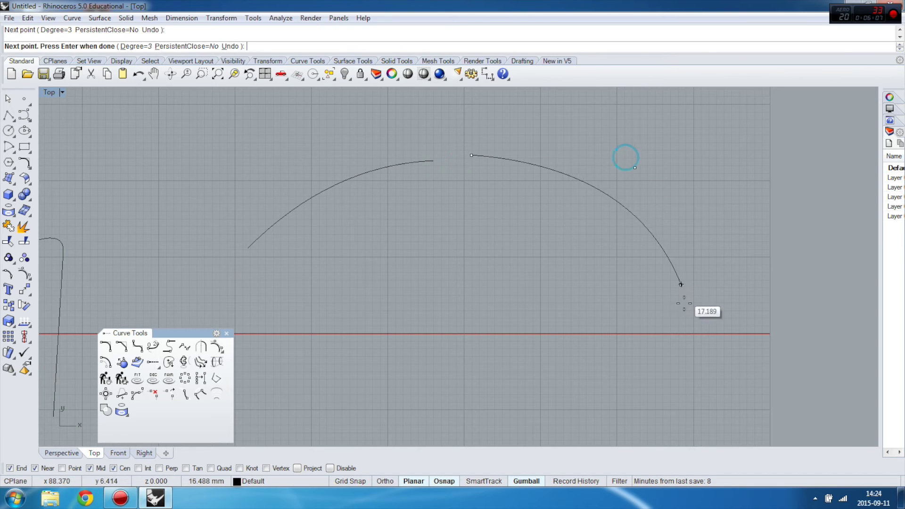
pyautogui.click(586, 382)
pyautogui.click(483, 396)
pyautogui.press('Return')
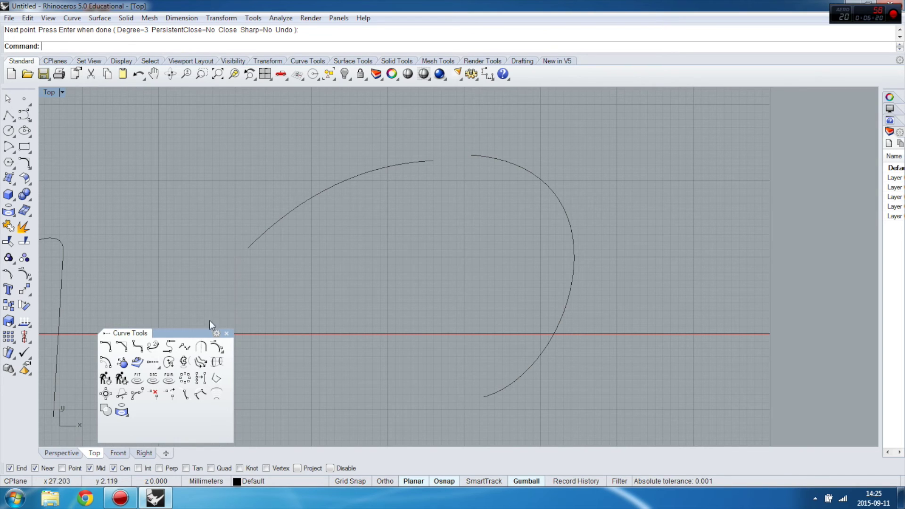
pyautogui.click(184, 347)
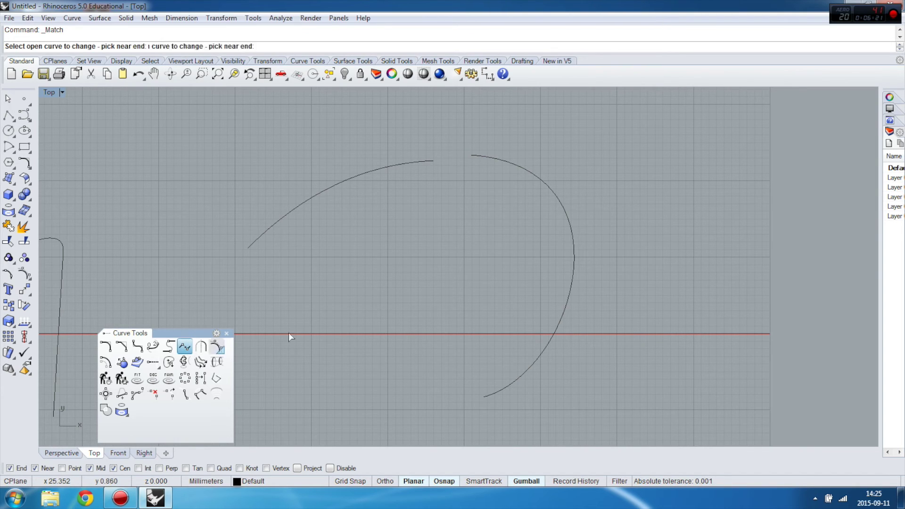
# - Match the left arc's end to the right curve's end with Tangency continuity and Average curves on
pyautogui.click(432, 161)
pyautogui.click(477, 158)
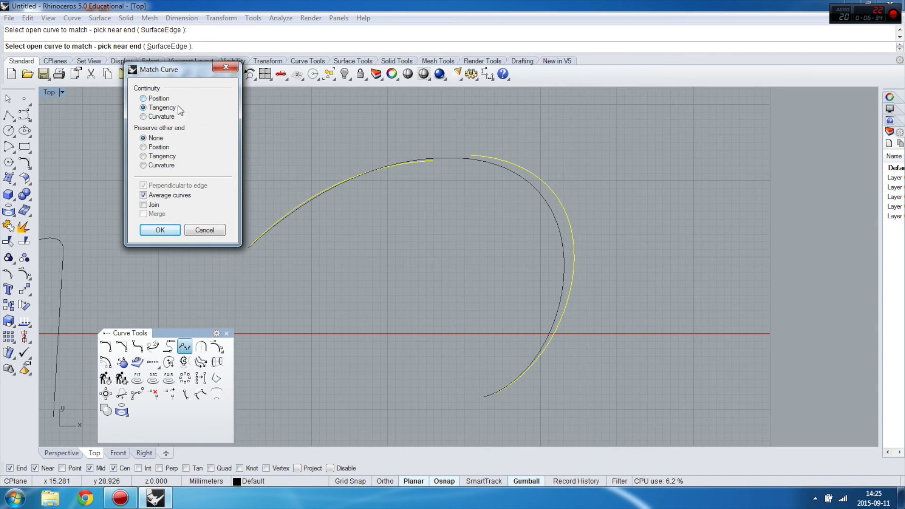
pyautogui.click(143, 108)
pyautogui.click(143, 195)
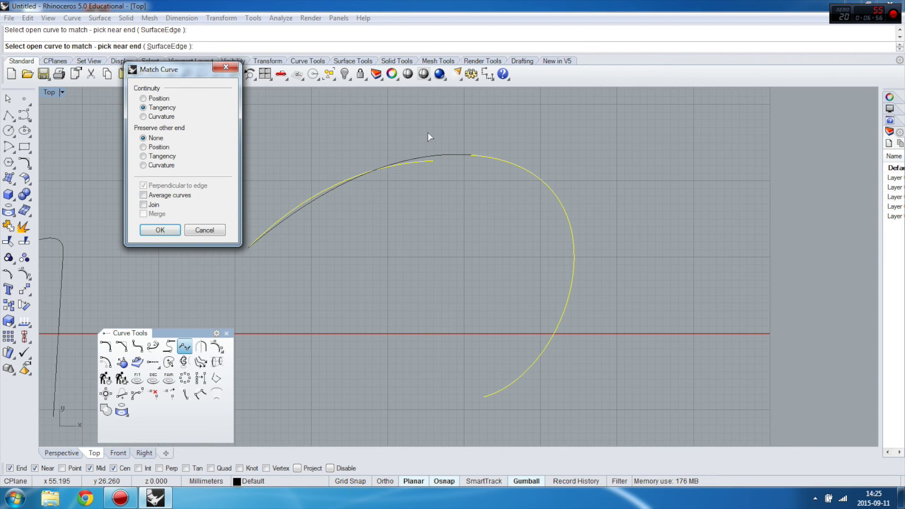
pyautogui.click(143, 195)
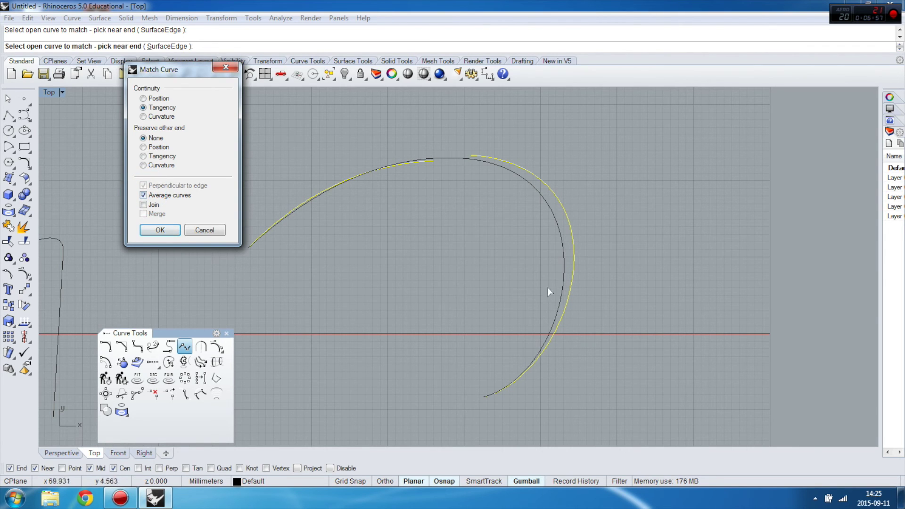
pyautogui.click(158, 230)
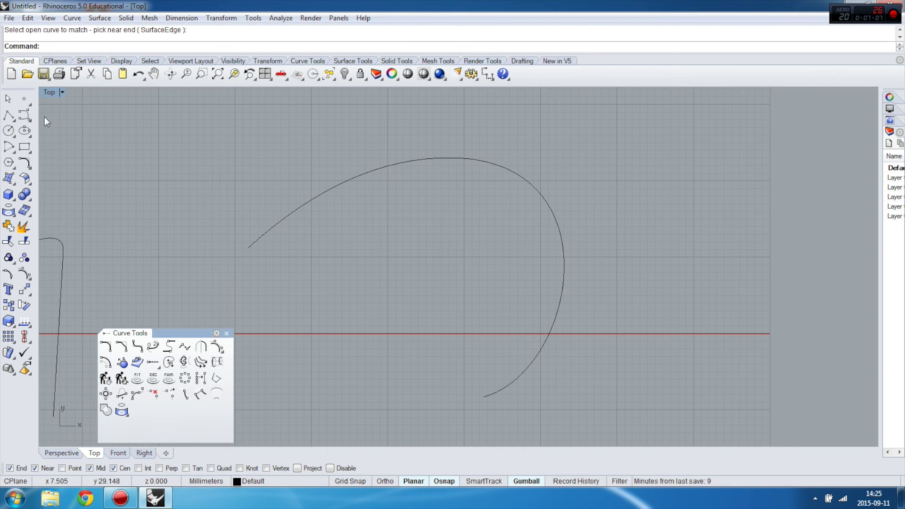
# - Draw a new four-point freeform curve on the right side
pyautogui.click(25, 115)
pyautogui.scroll(-3, 368, 241)
pyautogui.scroll(4, 310, 270)
pyautogui.scroll(-5, 270, 246)
pyautogui.scroll(3, 330, 257)
pyautogui.click(457, 317)
pyautogui.click(410, 209)
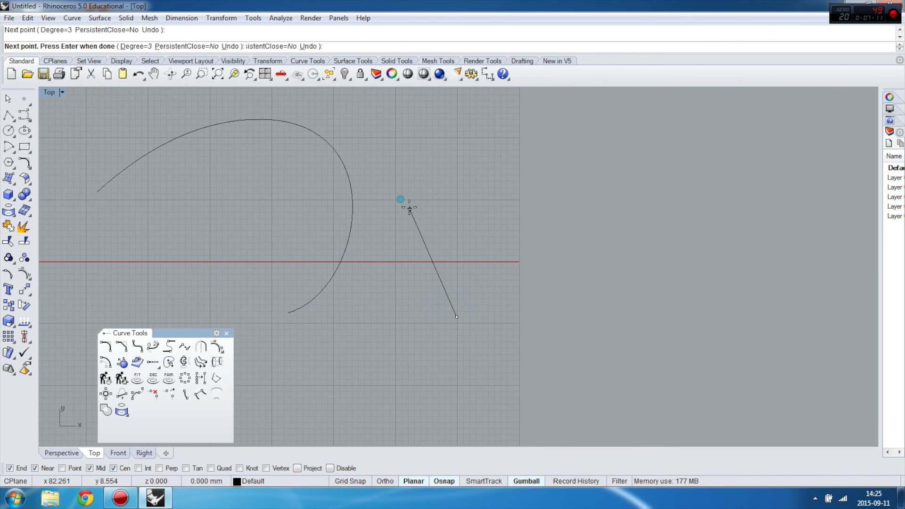
pyautogui.click(498, 118)
pyautogui.click(572, 111)
pyautogui.press('Return')
pyautogui.scroll(-3, 452, 233)
pyautogui.scroll(3, 504, 187)
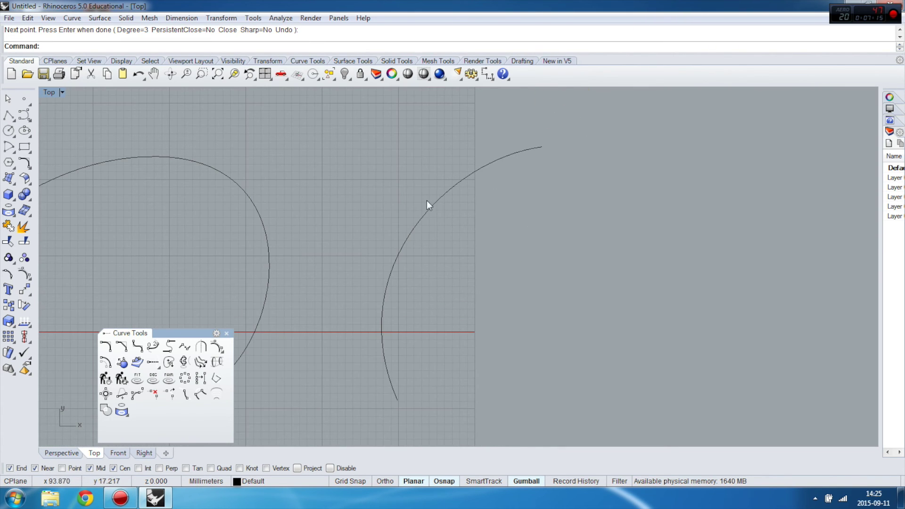
# - Mirror the new curve with Symmetry, picking its end and a symmetry plane across it
pyautogui.click(201, 348)
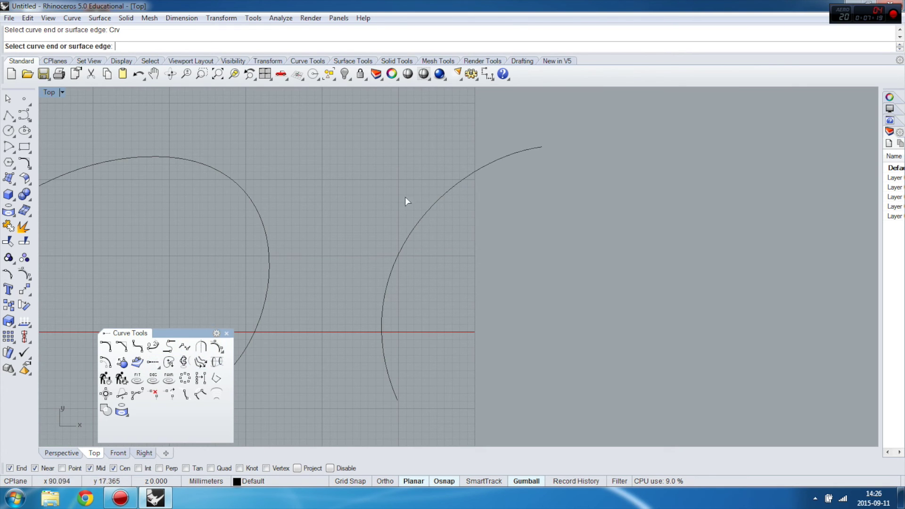
pyautogui.click(439, 198)
pyautogui.scroll(-3, 371, 201)
pyautogui.click(475, 113)
pyautogui.click(418, 329)
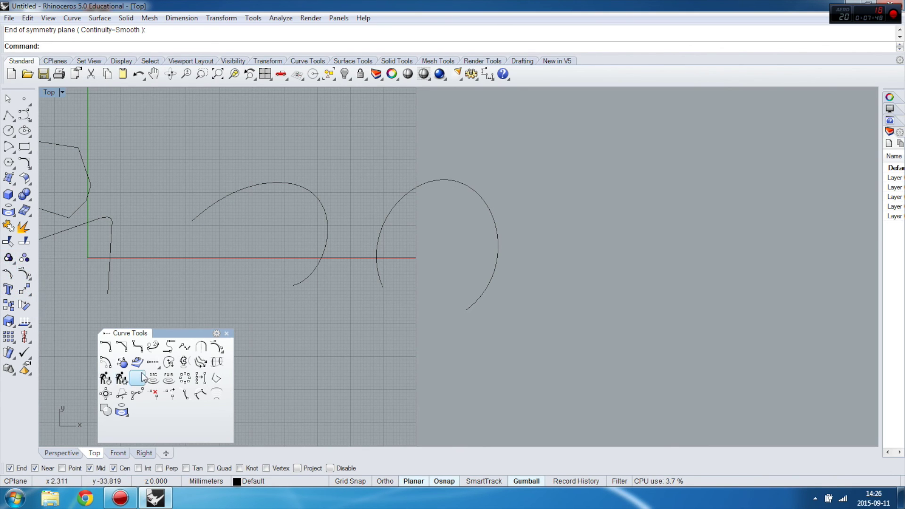
# - Make a trial offset of the right arc outward, then undo it as too close
pyautogui.click(106, 363)
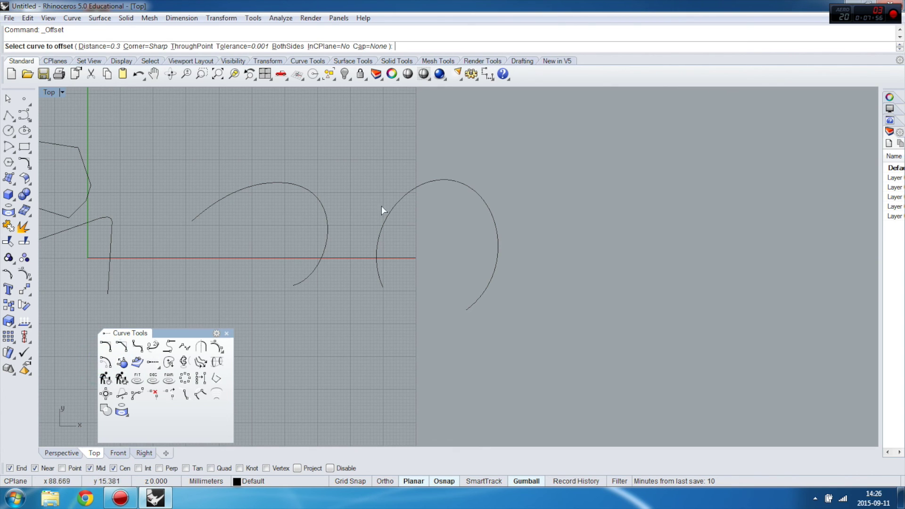
pyautogui.click(431, 181)
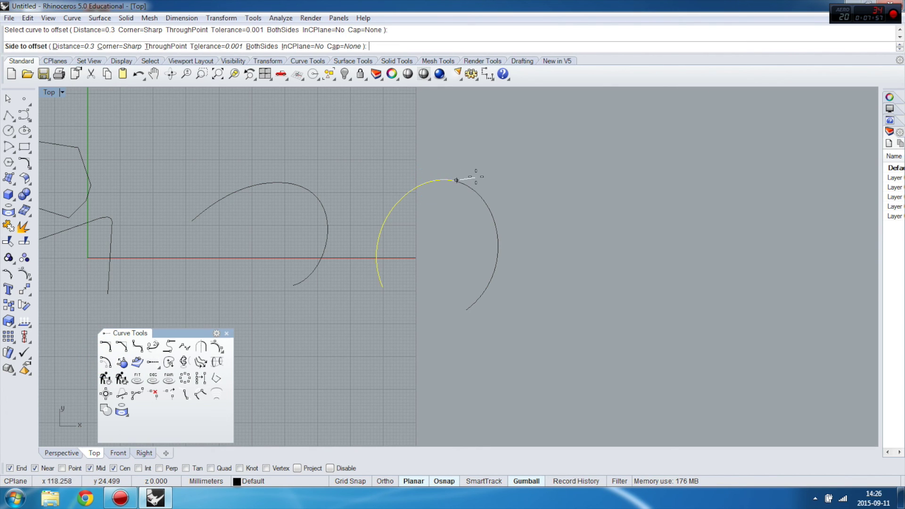
pyautogui.click(416, 129)
pyautogui.scroll(5, 424, 184)
pyautogui.scroll(2, 438, 186)
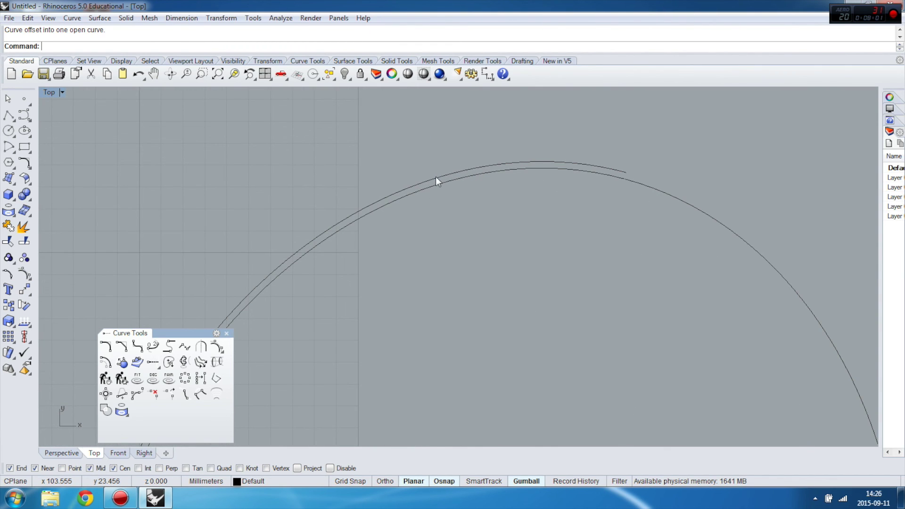
pyautogui.hotkey('ctrl', 'z')
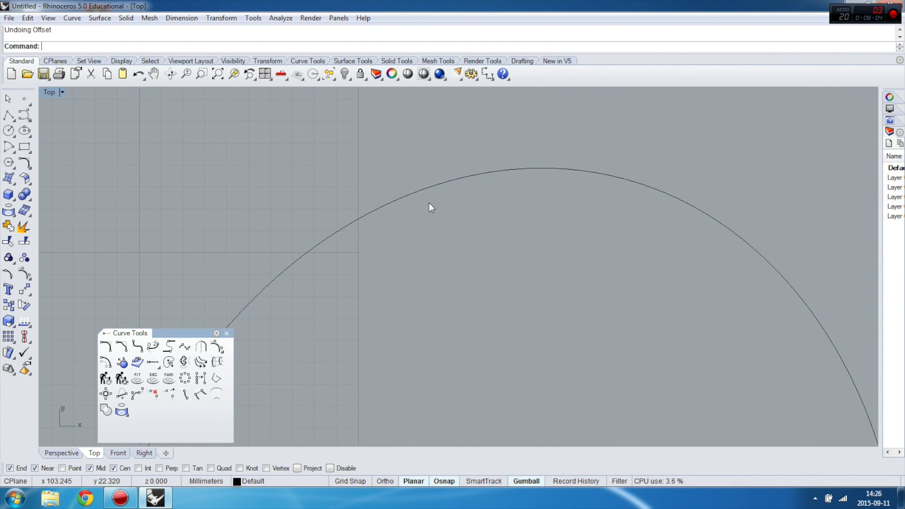
# - Offset the right arc at Distance 2 with the BothSides option
pyautogui.press('Return')
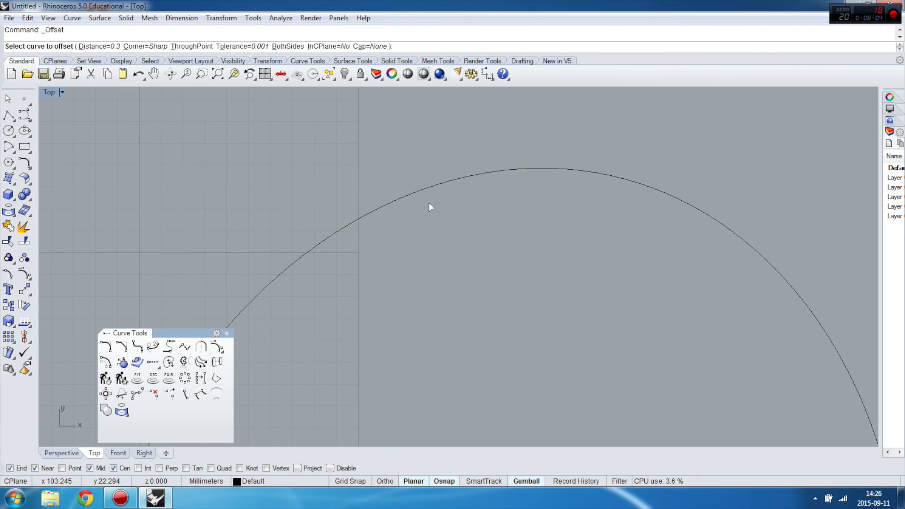
pyautogui.click(89, 47)
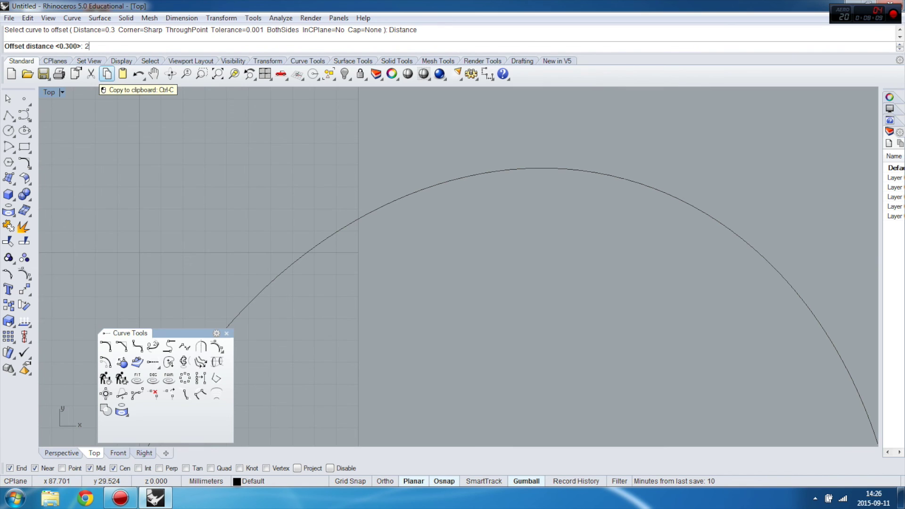
pyautogui.write('2')
pyautogui.press('Return')
pyautogui.click(387, 204)
pyautogui.scroll(-5, 396, 248)
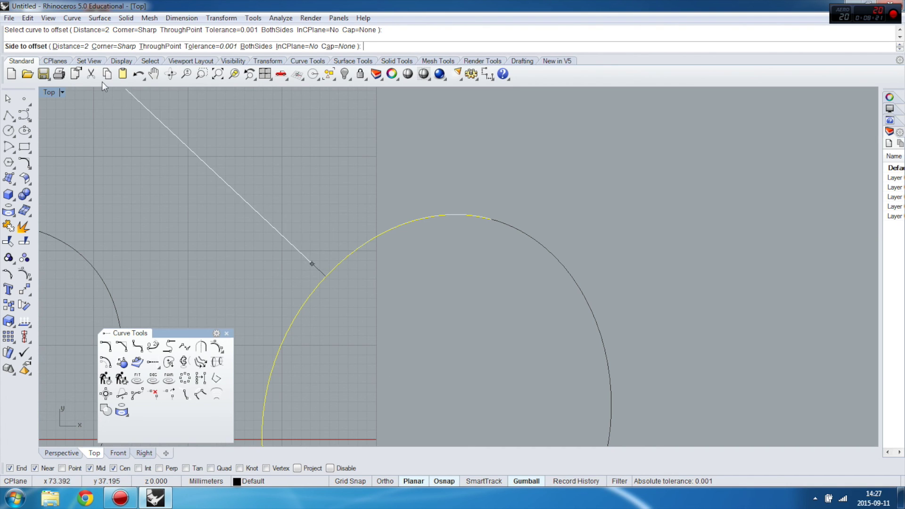
pyautogui.click(253, 46)
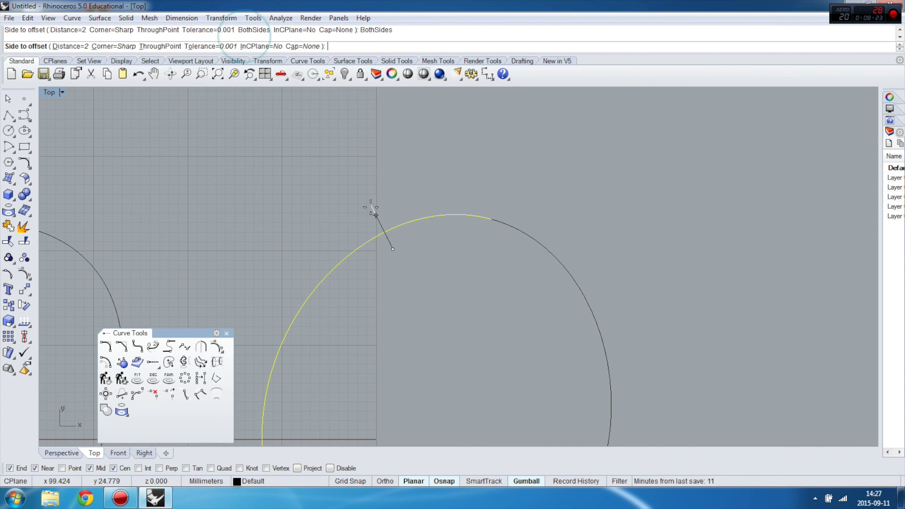
pyautogui.click(339, 193)
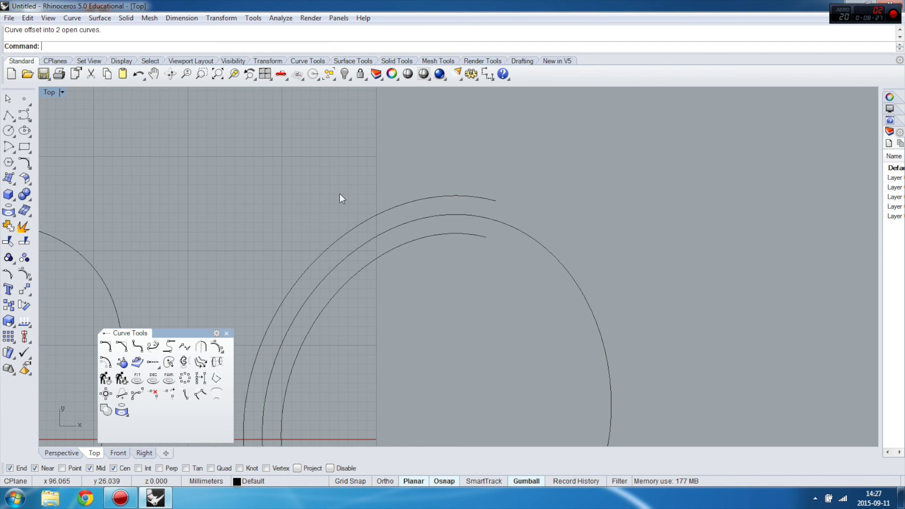
pyautogui.scroll(-6, 533, 212)
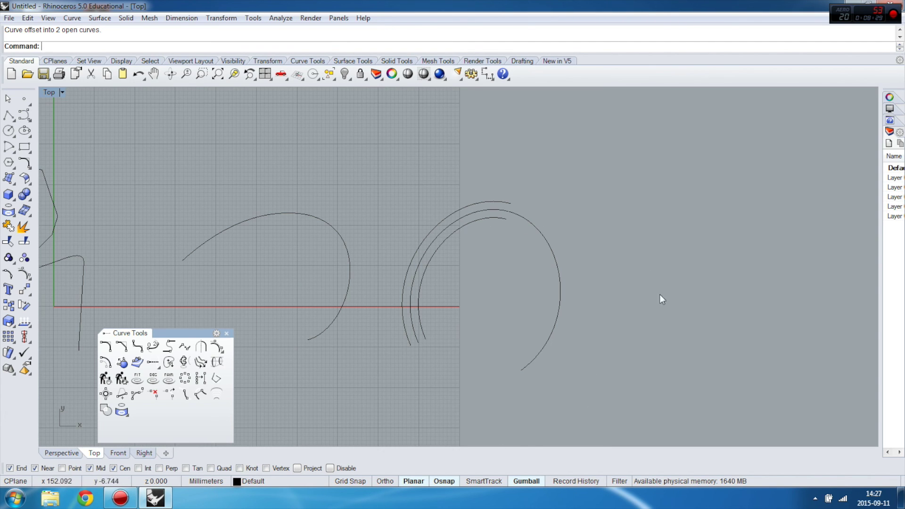